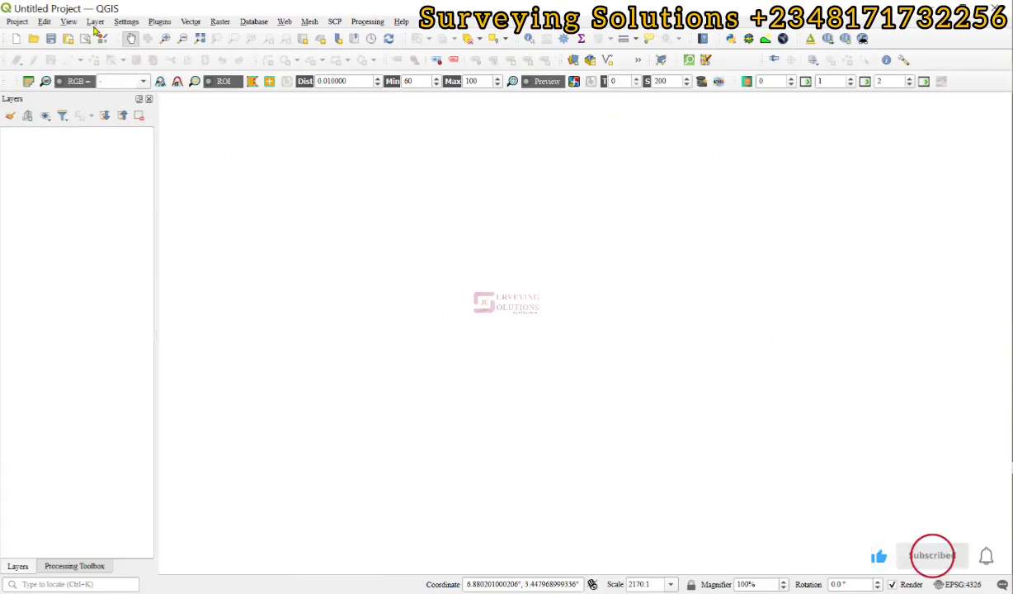
# - Show the Layer > Add Layer submenu listing the layer types that can be added
pyautogui.click(95, 23)
pyautogui.moveTo(132, 63)
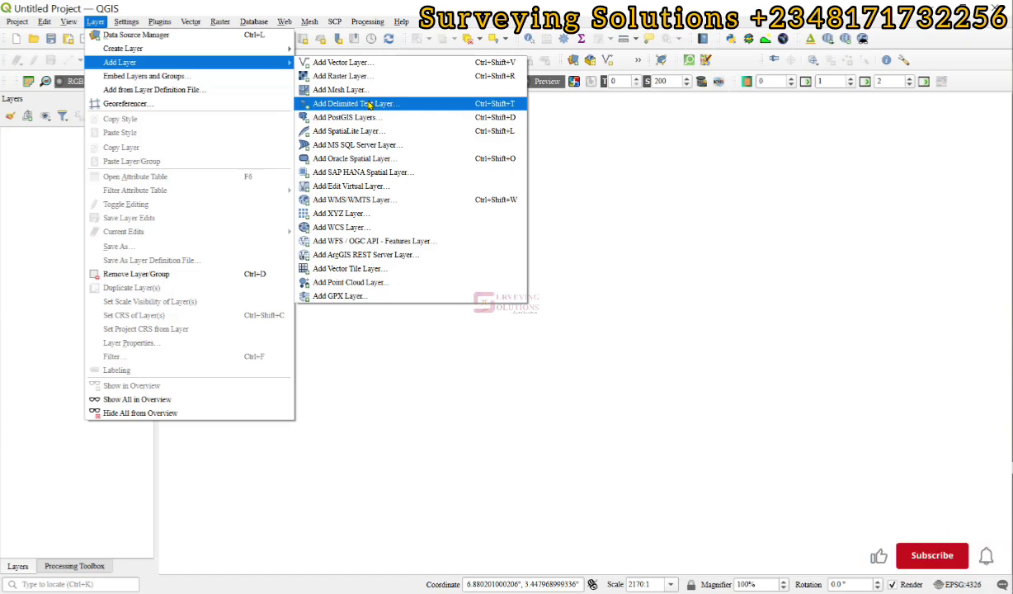
# - Load PoIs.csv as the source file of a new delimited text layer
pyautogui.click(369, 104)
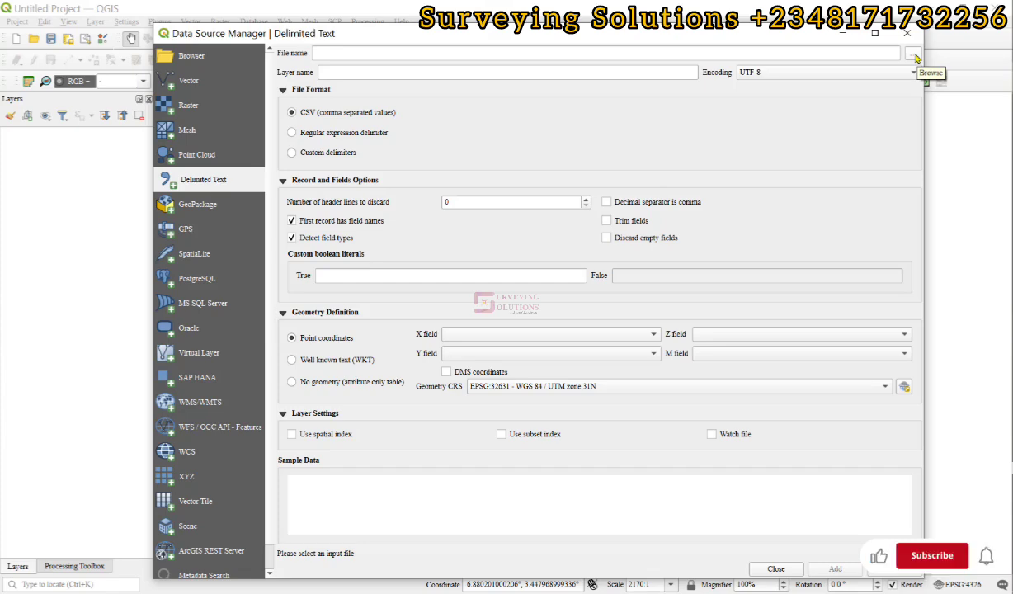
pyautogui.click(912, 53)
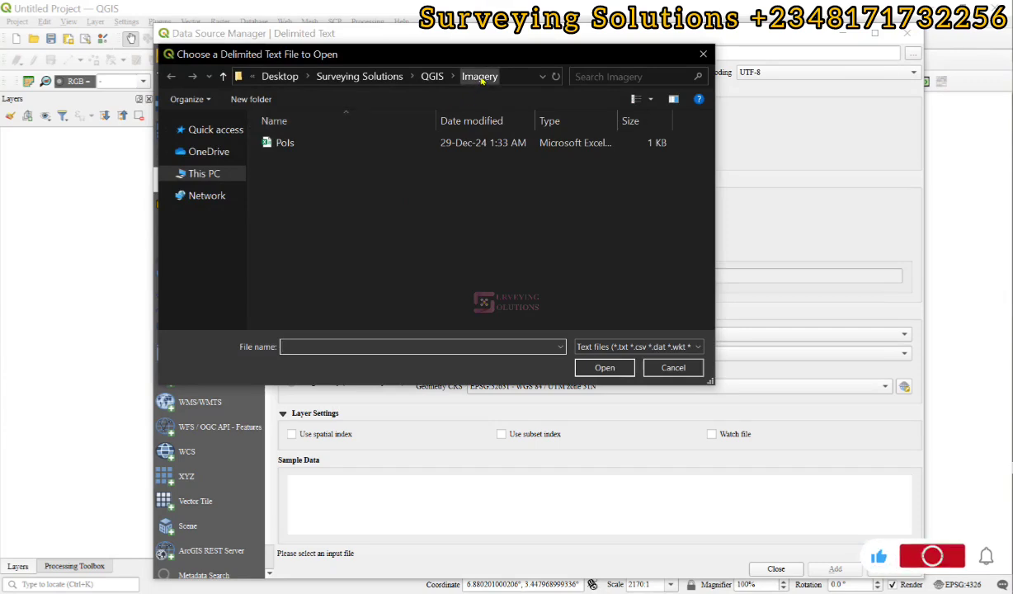
pyautogui.click(304, 148)
pyautogui.click(603, 368)
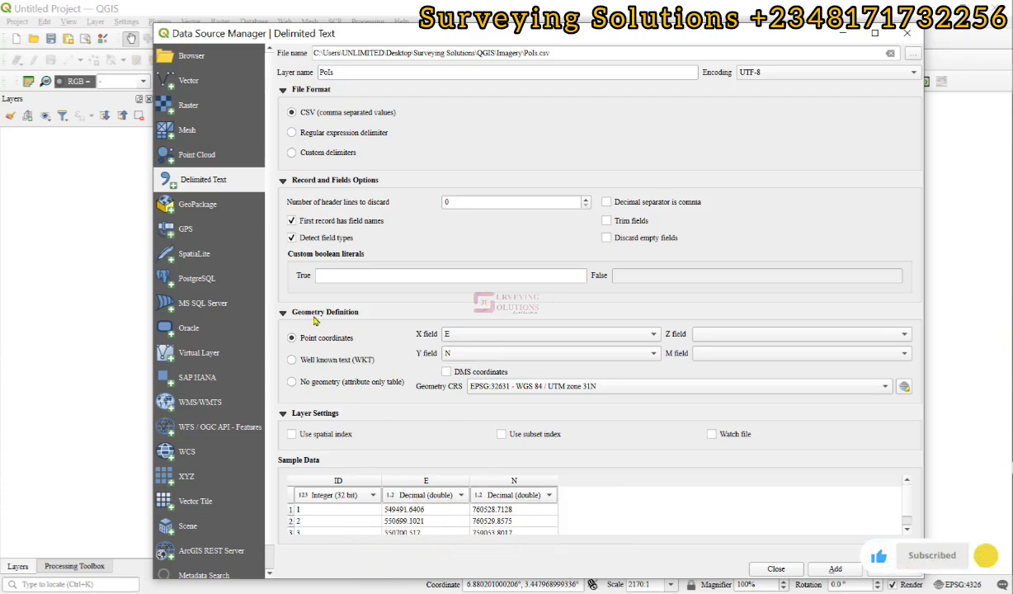
# - Use column E as the X field and column N as the Y field
pyautogui.click(465, 337)
pyautogui.click(464, 335)
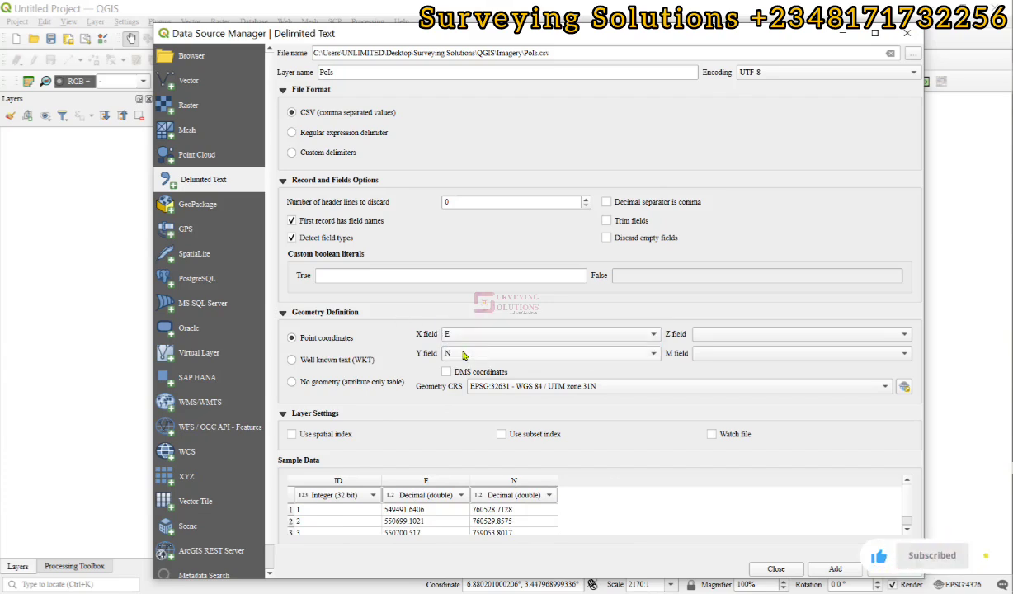
pyautogui.click(464, 355)
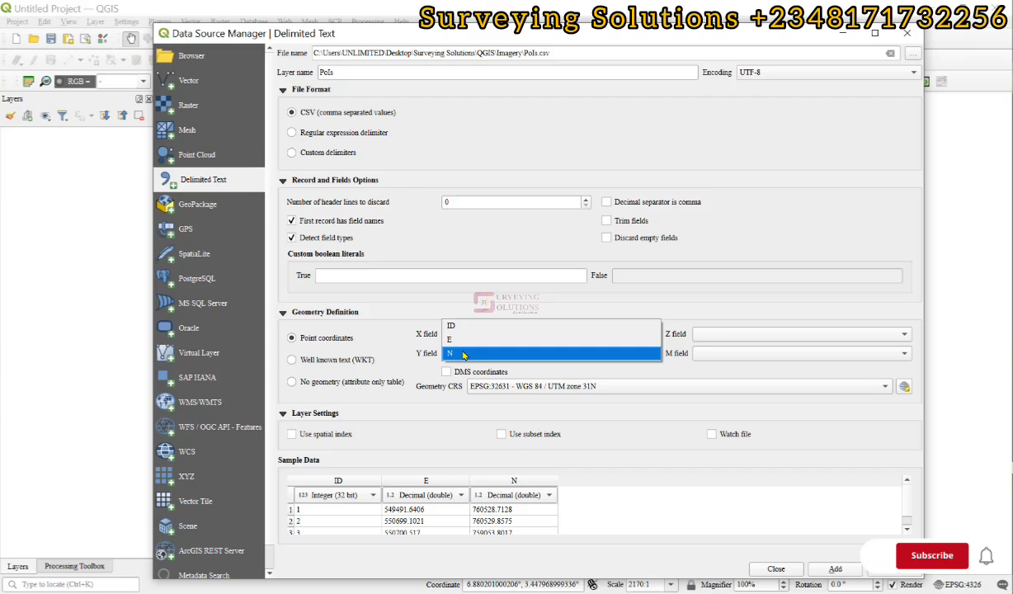
pyautogui.click(464, 354)
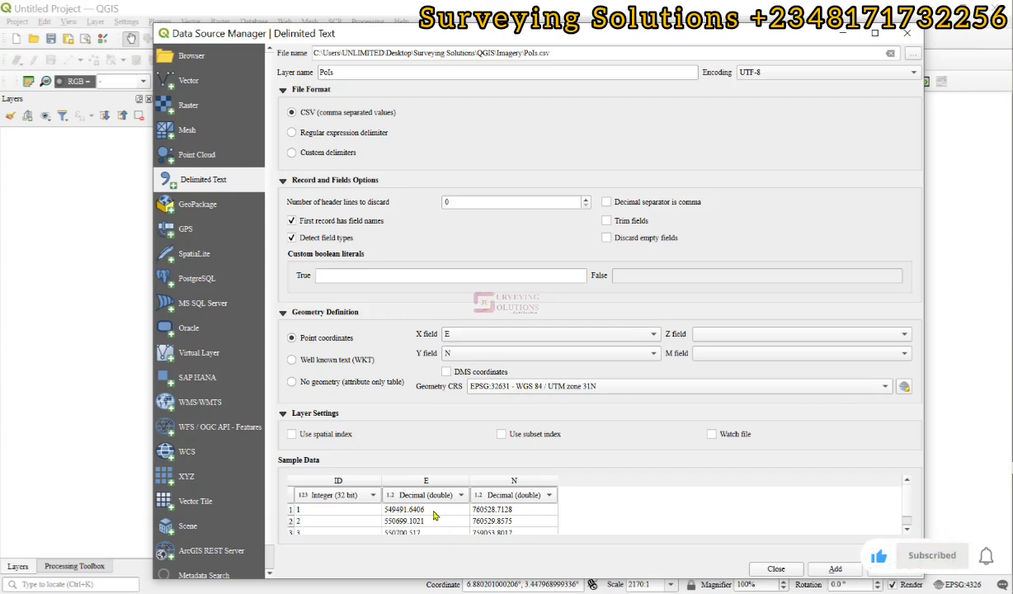
# - Set the PoIs layer CRS to WGS 84 / UTM zone 31N and add it to the project
pyautogui.click(905, 387)
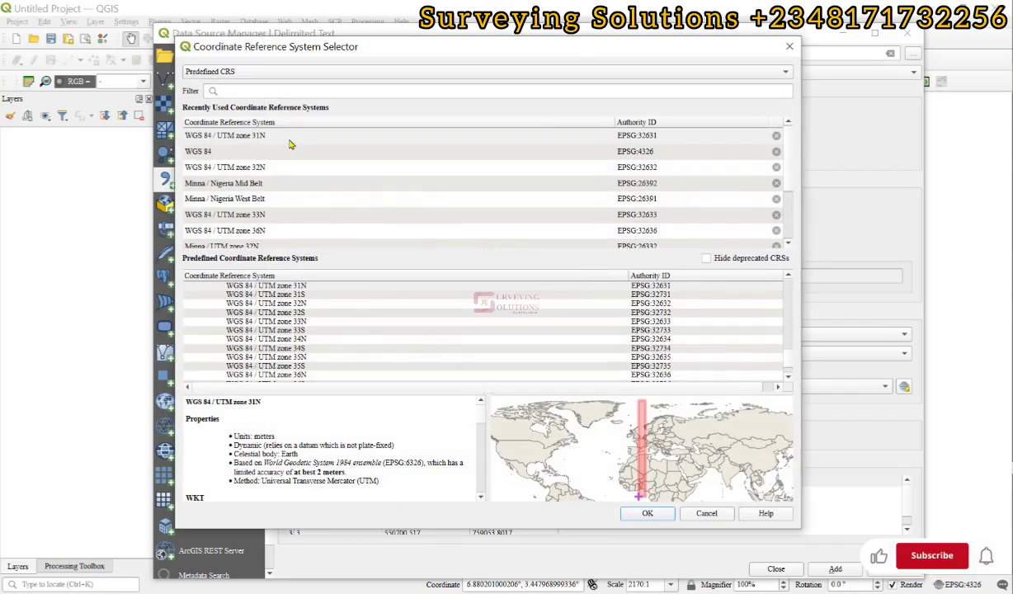
pyautogui.click(239, 136)
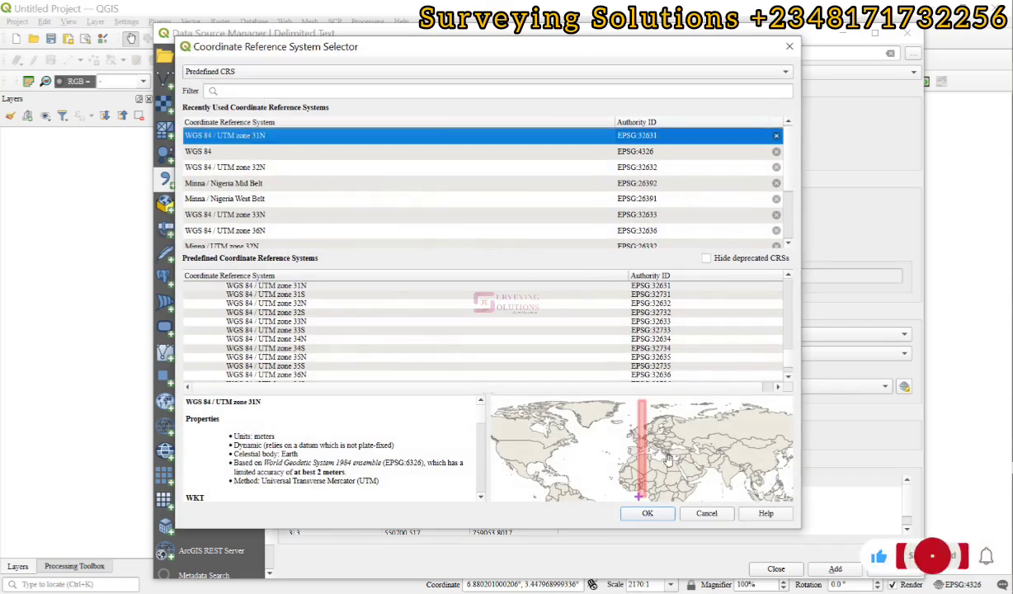
pyautogui.click(655, 513)
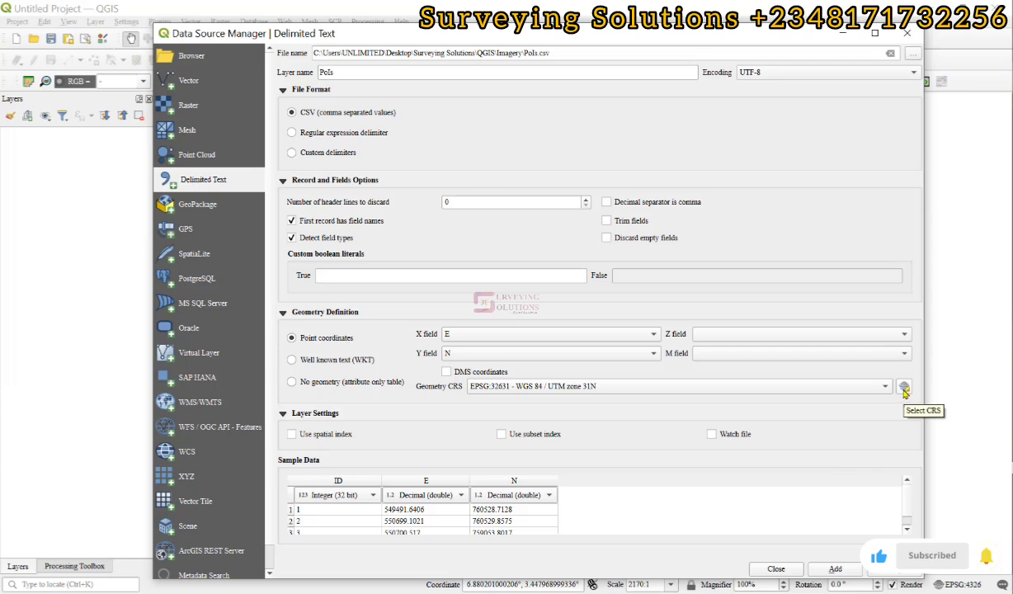
pyautogui.click(904, 387)
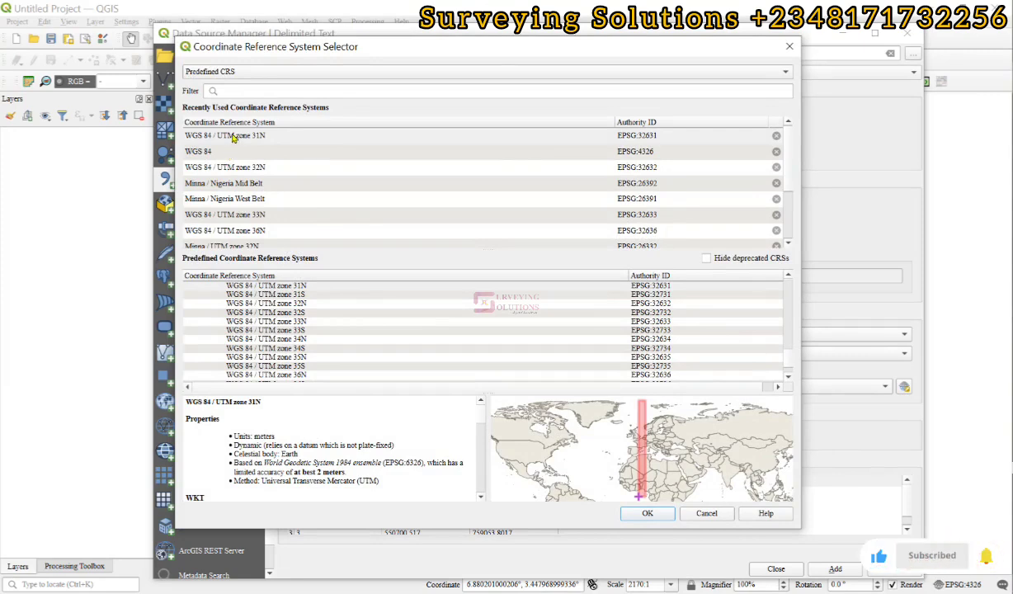
pyautogui.click(649, 513)
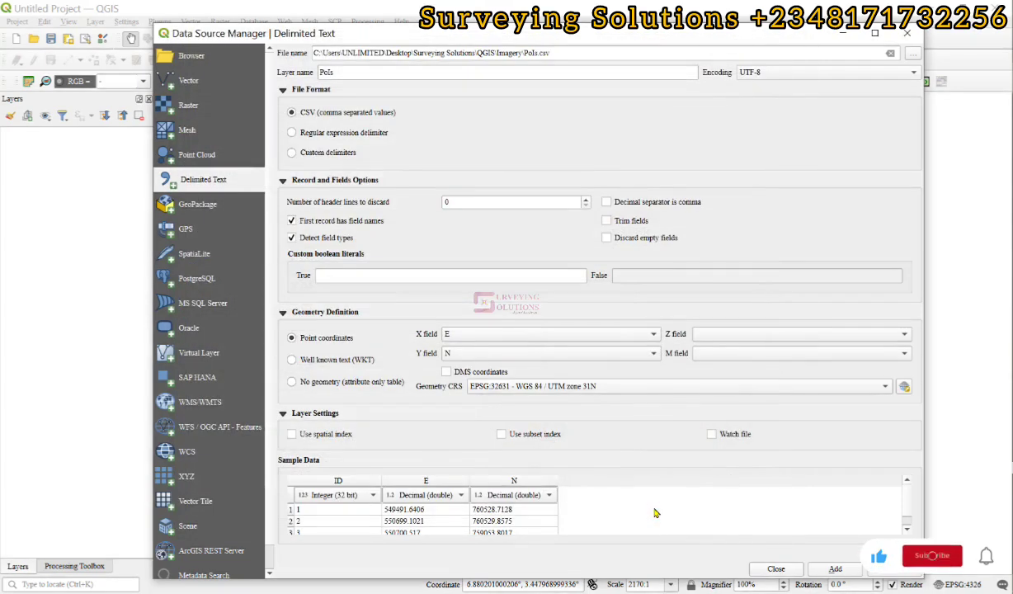
pyautogui.click(835, 569)
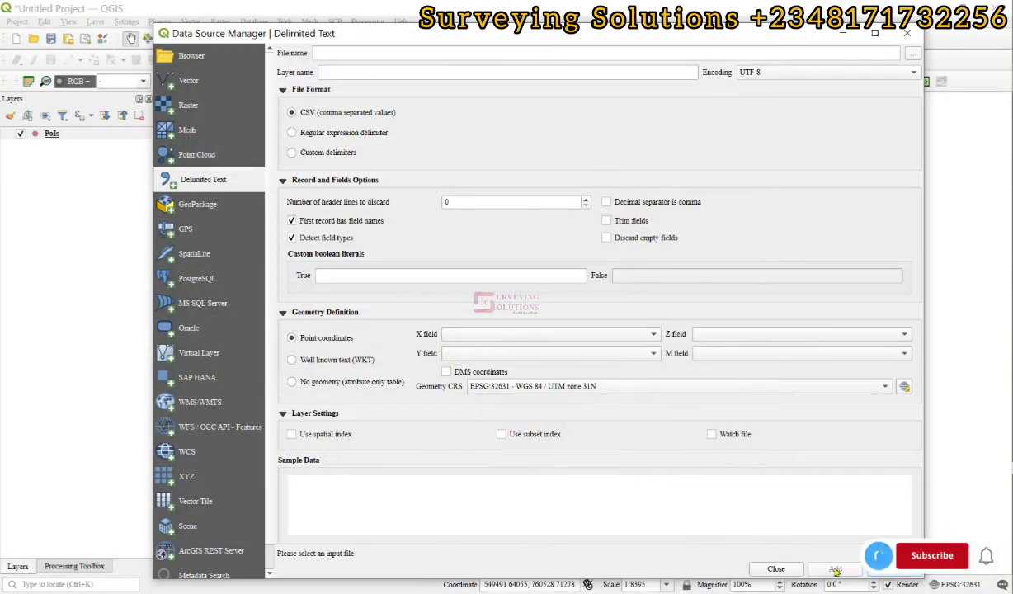
# - Close the Data Source Manager and search the plugin manager for 'quickma'
pyautogui.click(776, 568)
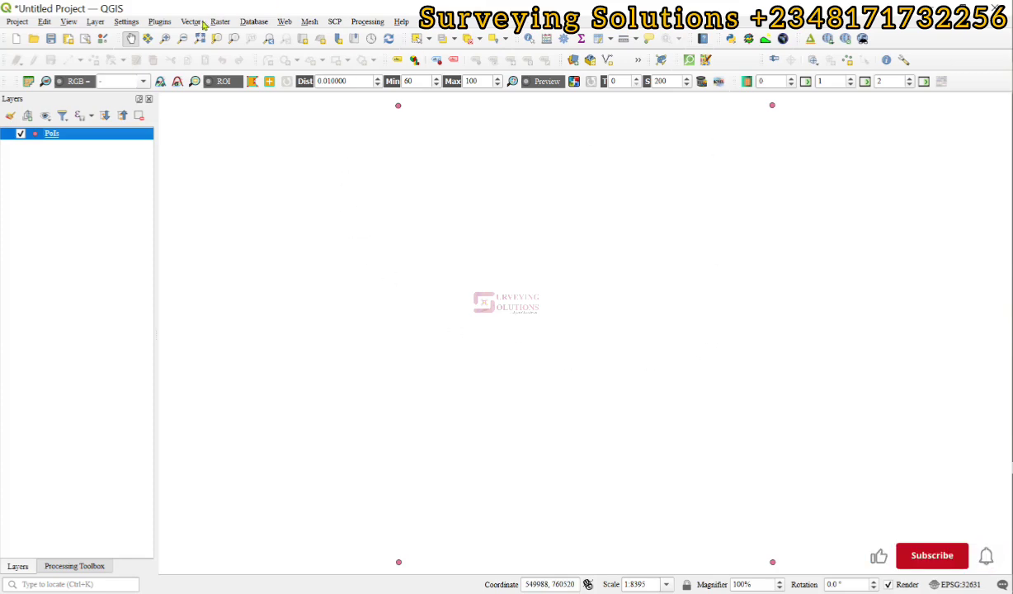
pyautogui.click(159, 23)
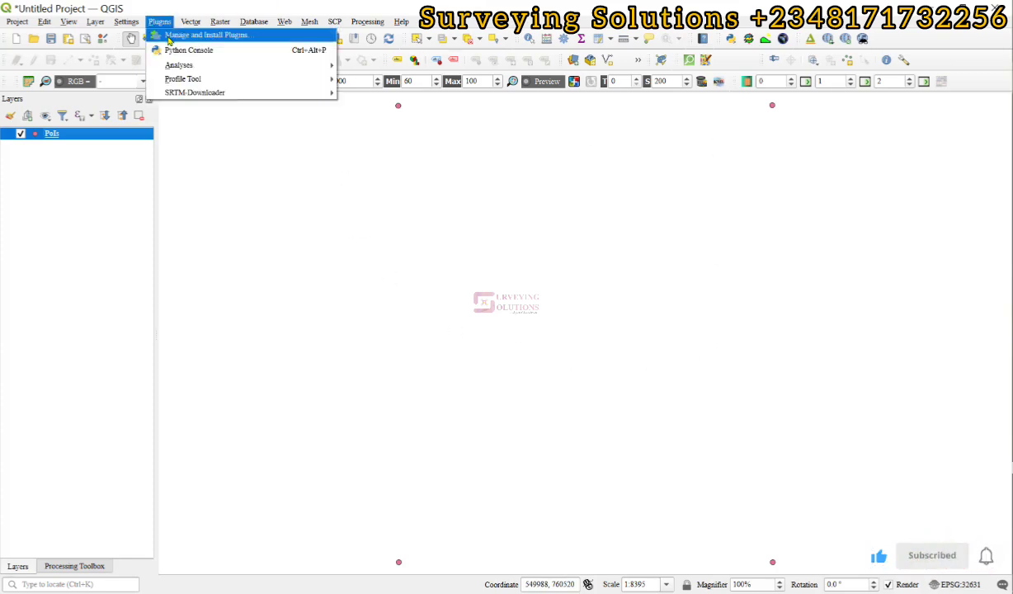
pyautogui.click(205, 35)
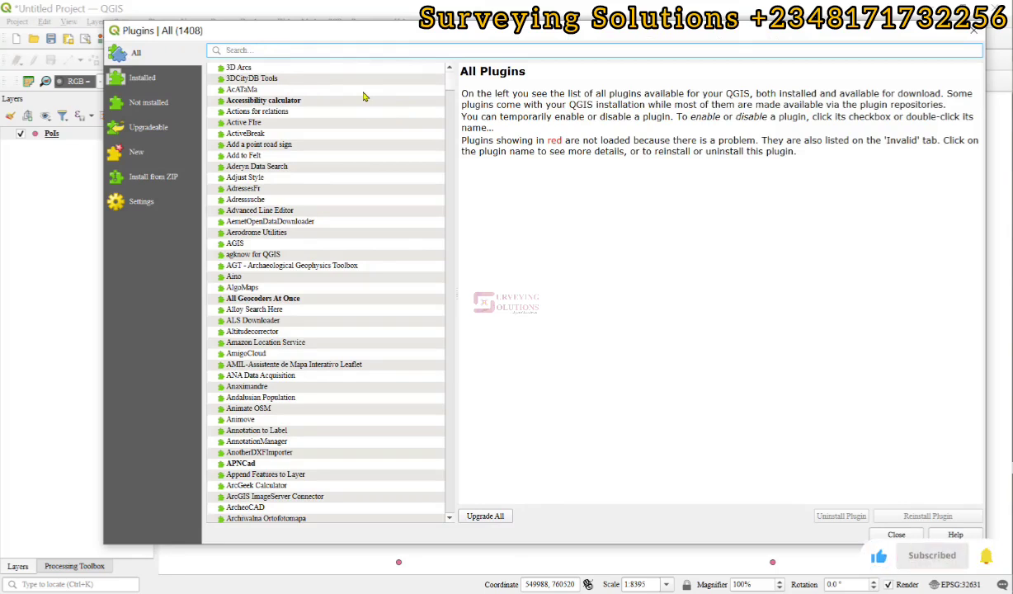
pyautogui.write('quickma')
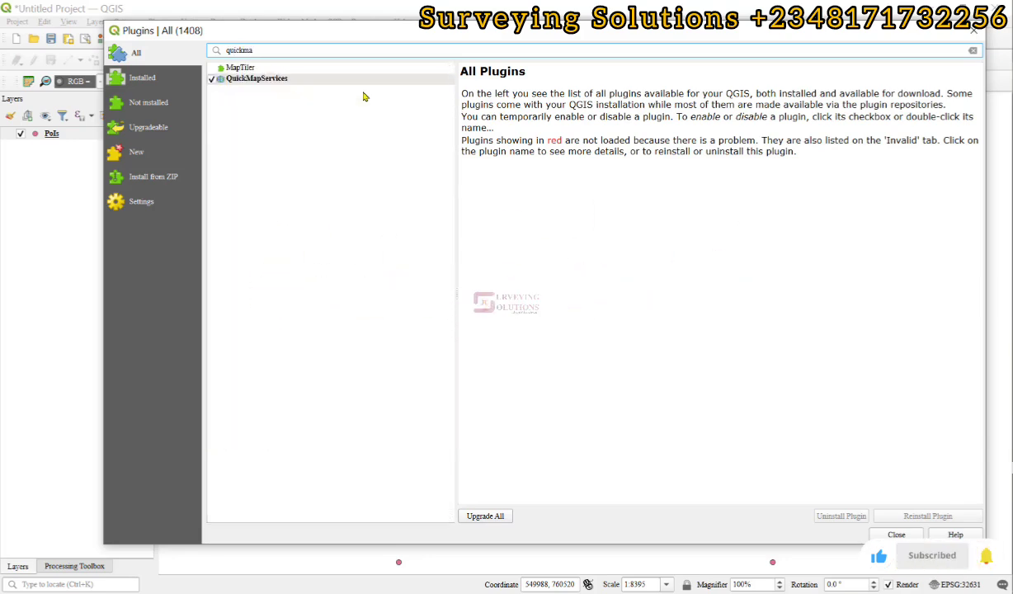
# - Upgrade the QuickMapServices plugin to version 0.19.36 and close the plugin manager
pyautogui.click(288, 79)
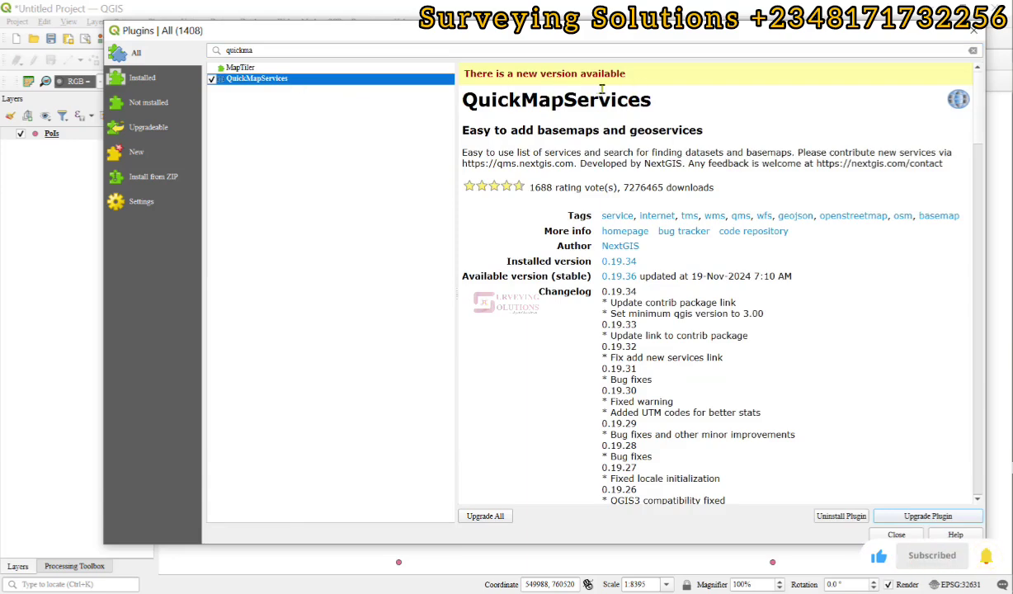
pyautogui.click(241, 70)
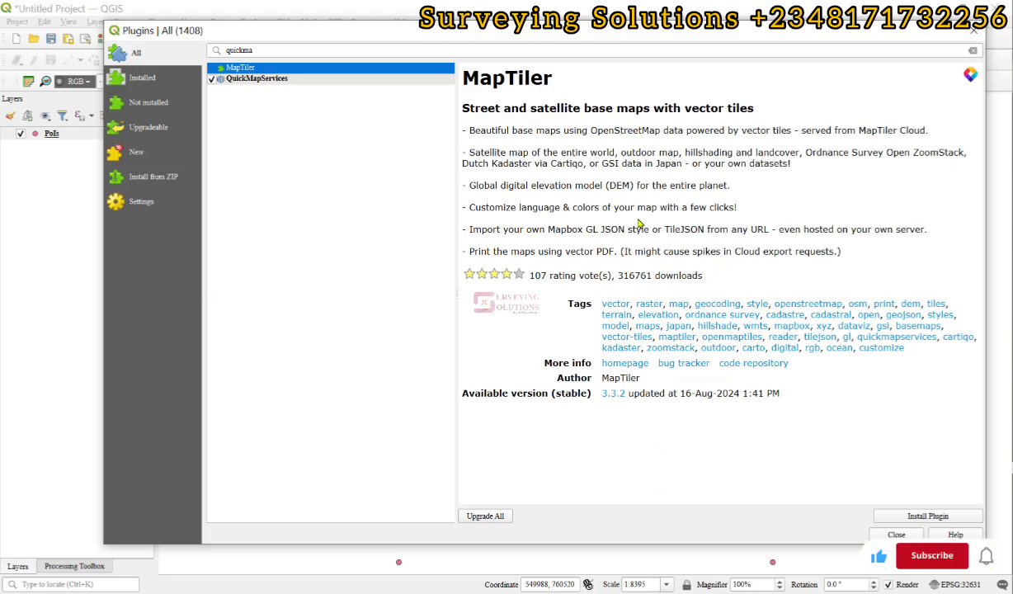
pyautogui.click(256, 78)
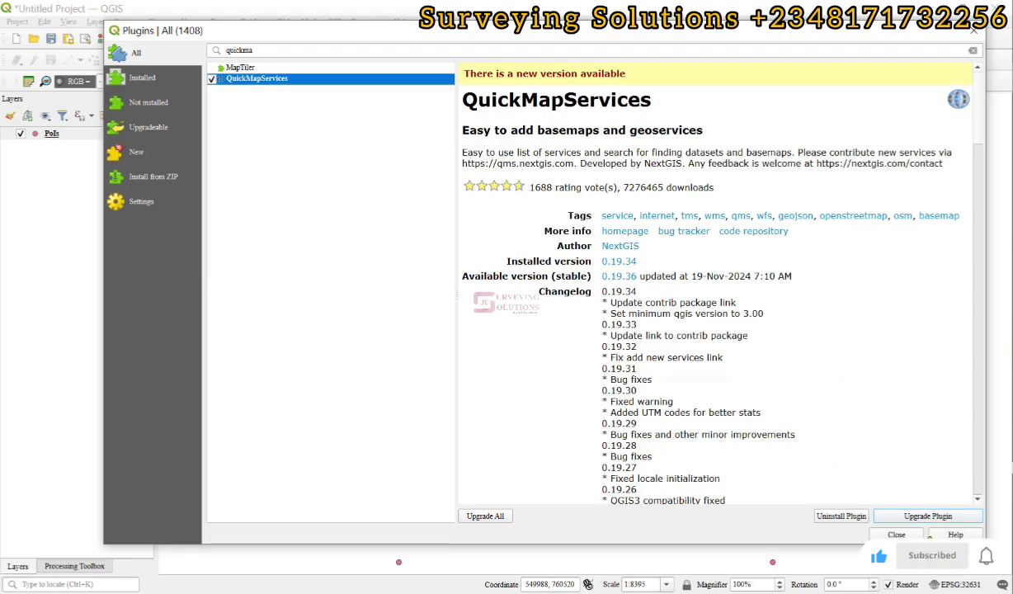
pyautogui.click(922, 517)
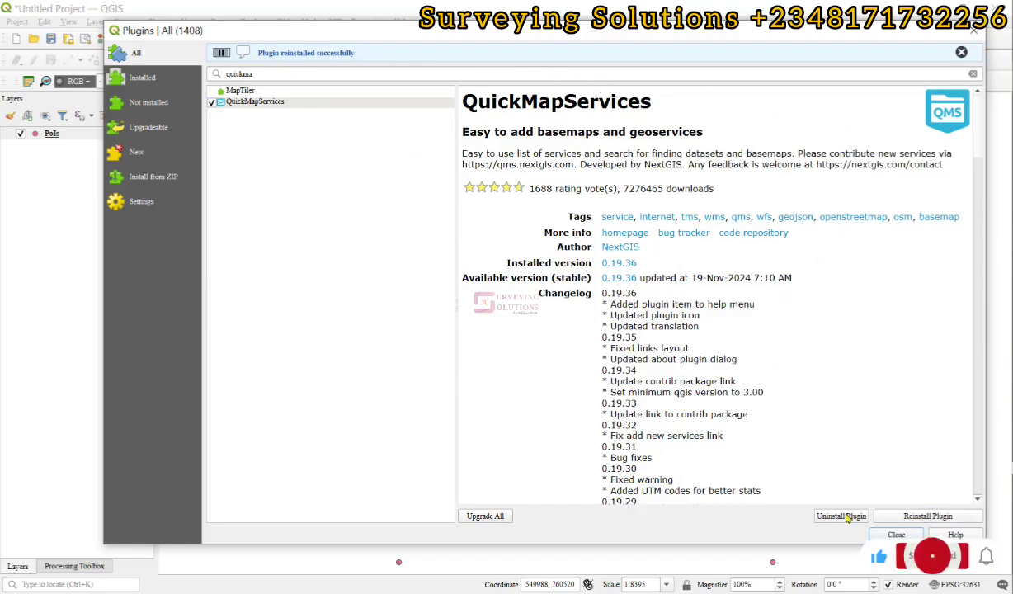
pyautogui.click(908, 534)
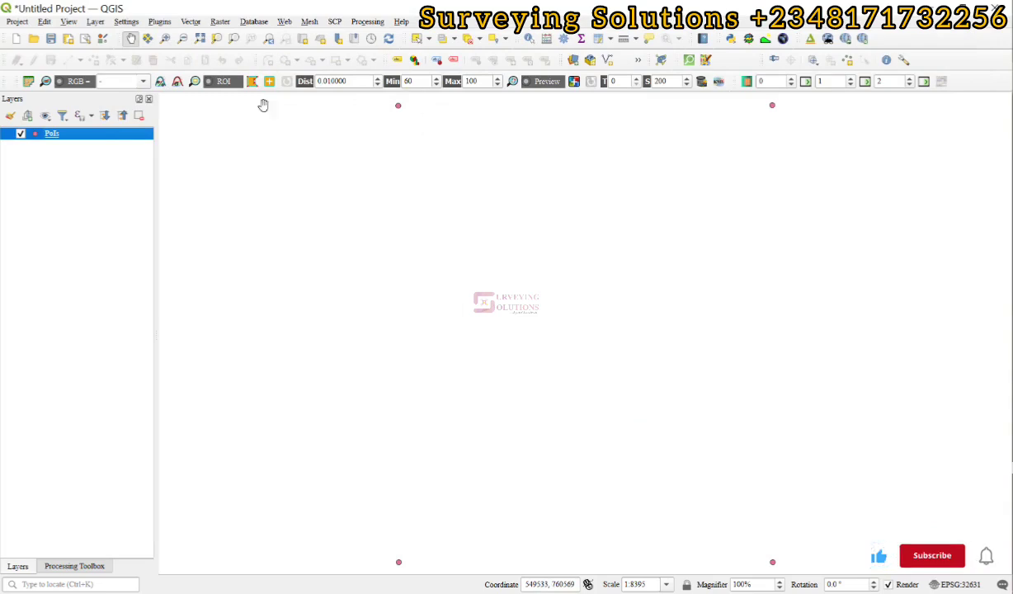
# - Get the latest contributed pack under QuickMapServices More services and save the settings
pyautogui.click(285, 22)
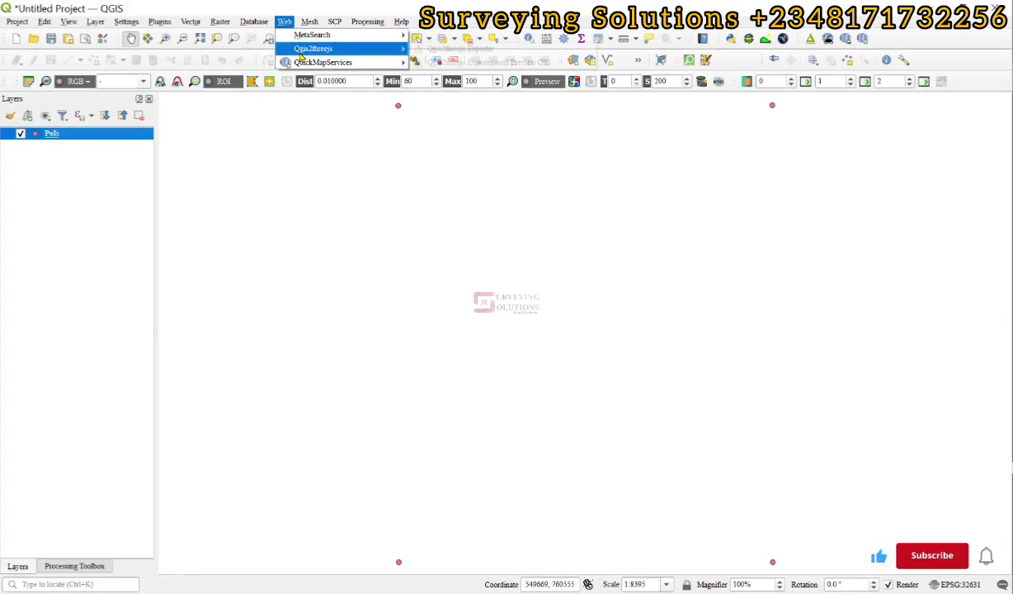
pyautogui.moveTo(303, 64)
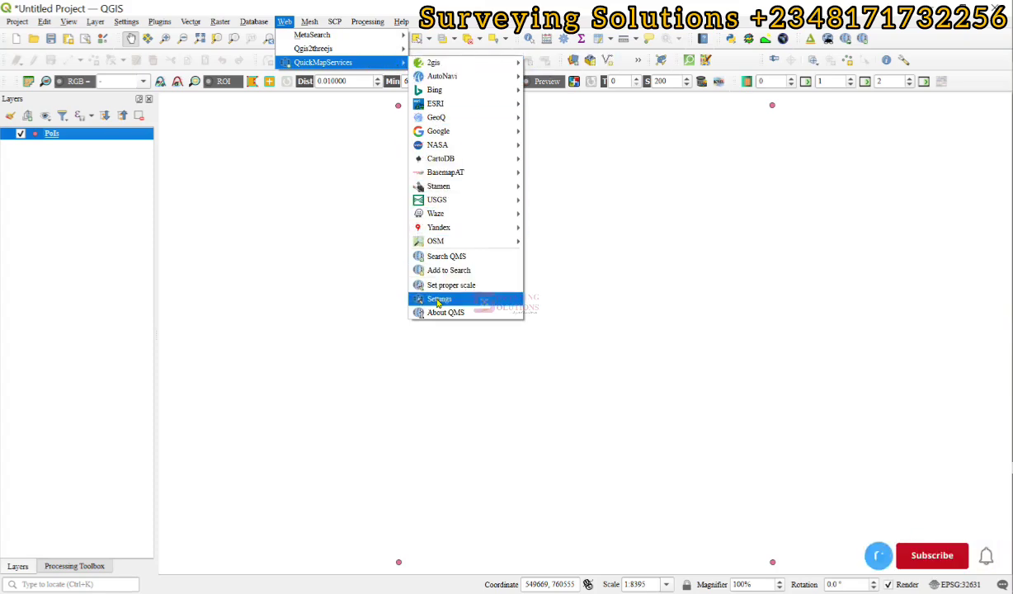
pyautogui.click(438, 302)
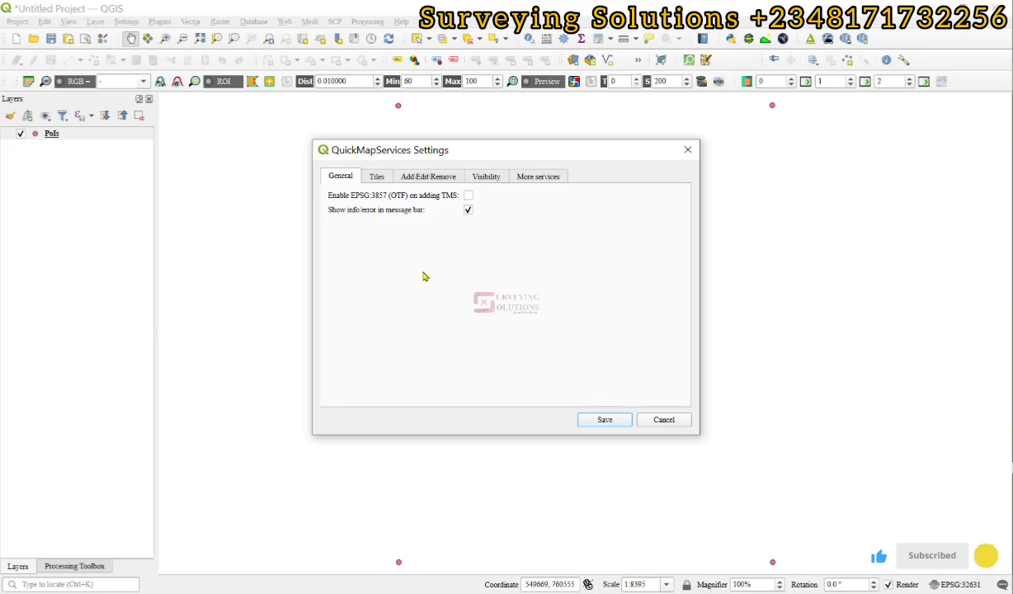
pyautogui.click(539, 178)
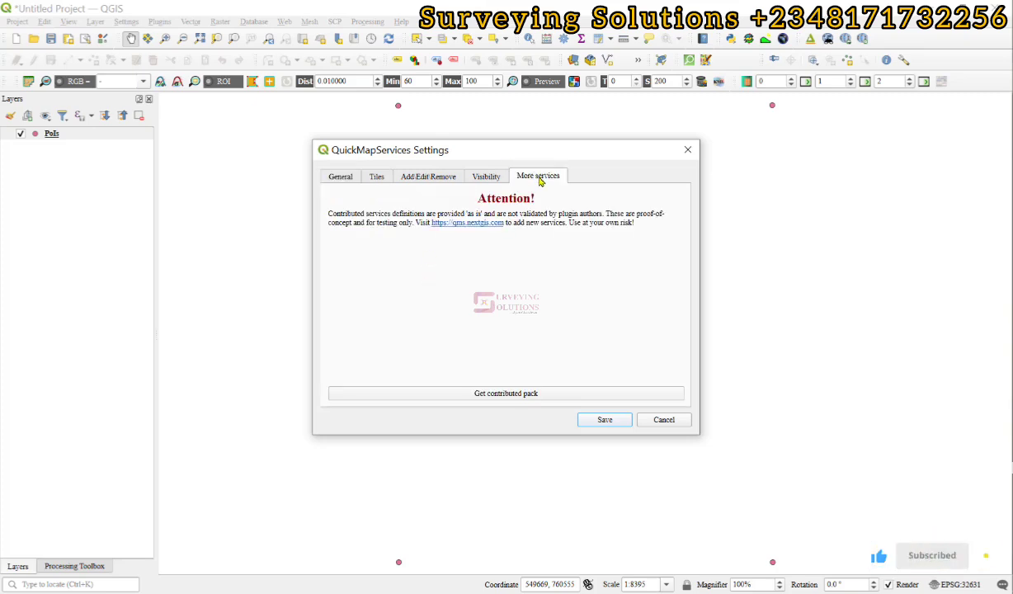
pyautogui.click(479, 394)
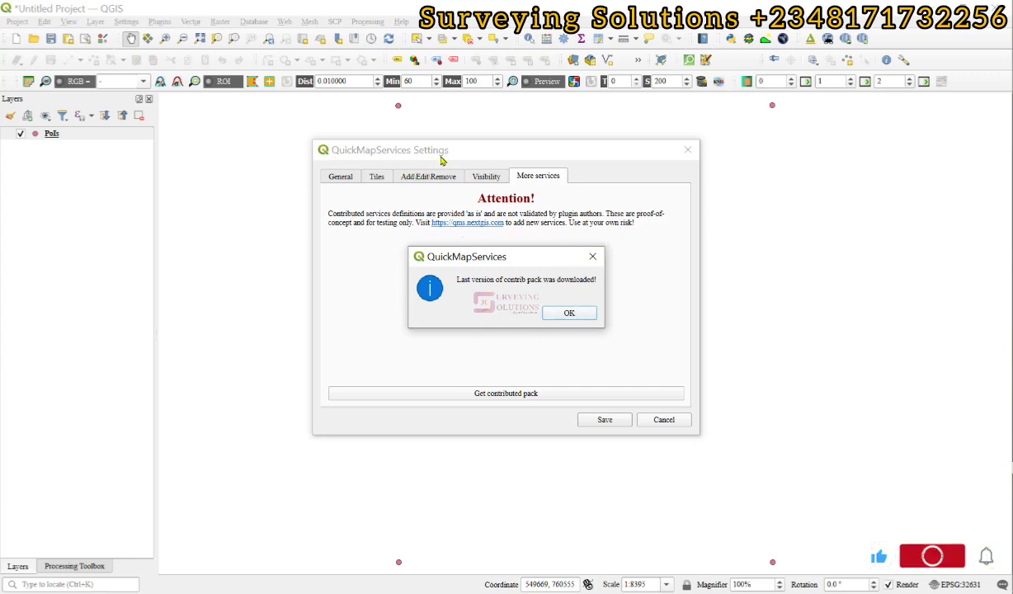
pyautogui.click(571, 316)
pyautogui.click(611, 420)
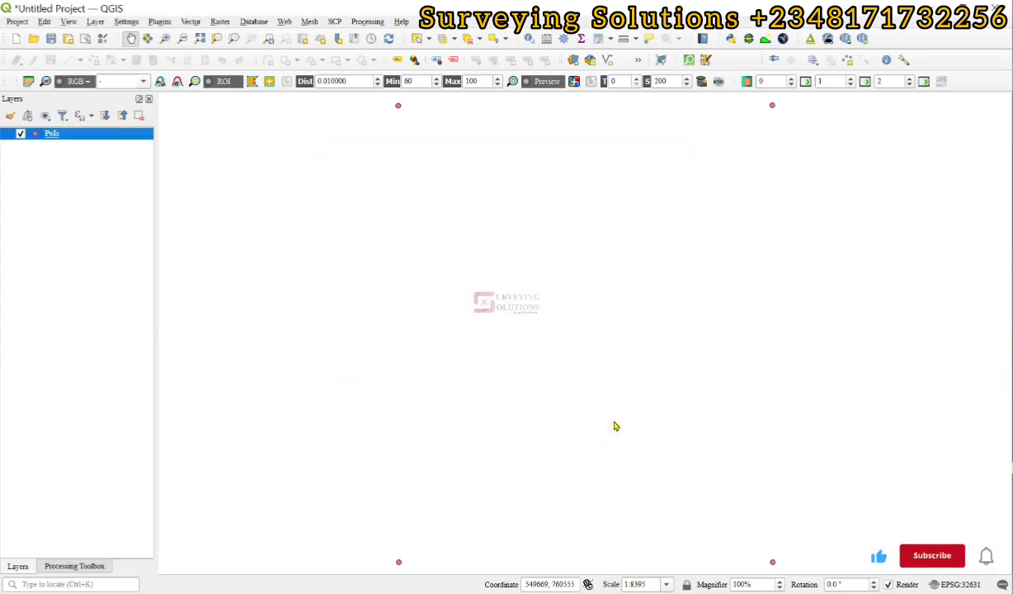
# - Show the QuickMapServices Google submenu with Hybrid, Labels, Road, Satellite, Terrain and Traffic
pyautogui.click(284, 23)
pyautogui.moveTo(346, 62)
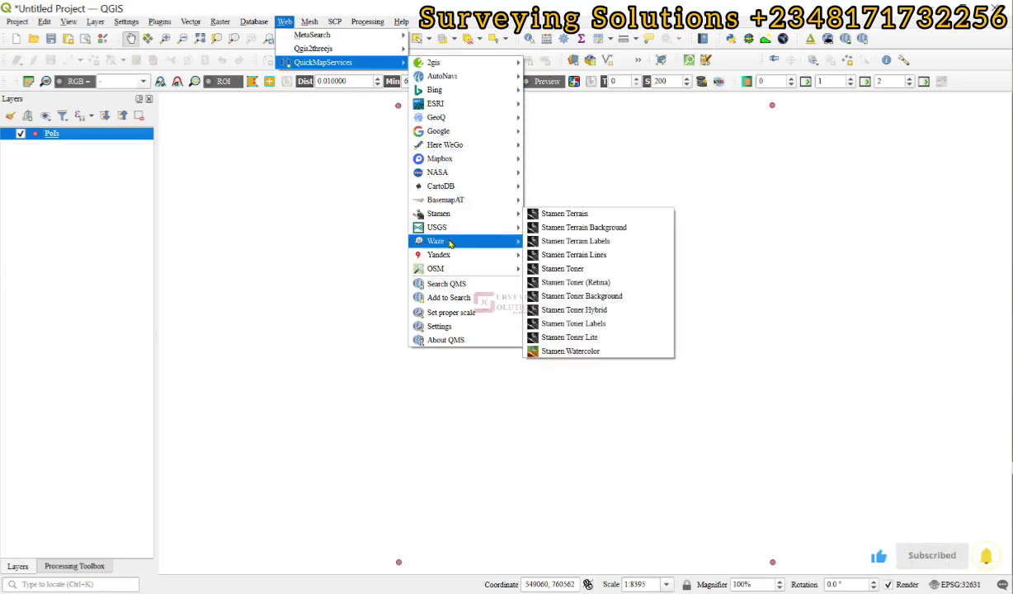
pyautogui.moveTo(451, 257)
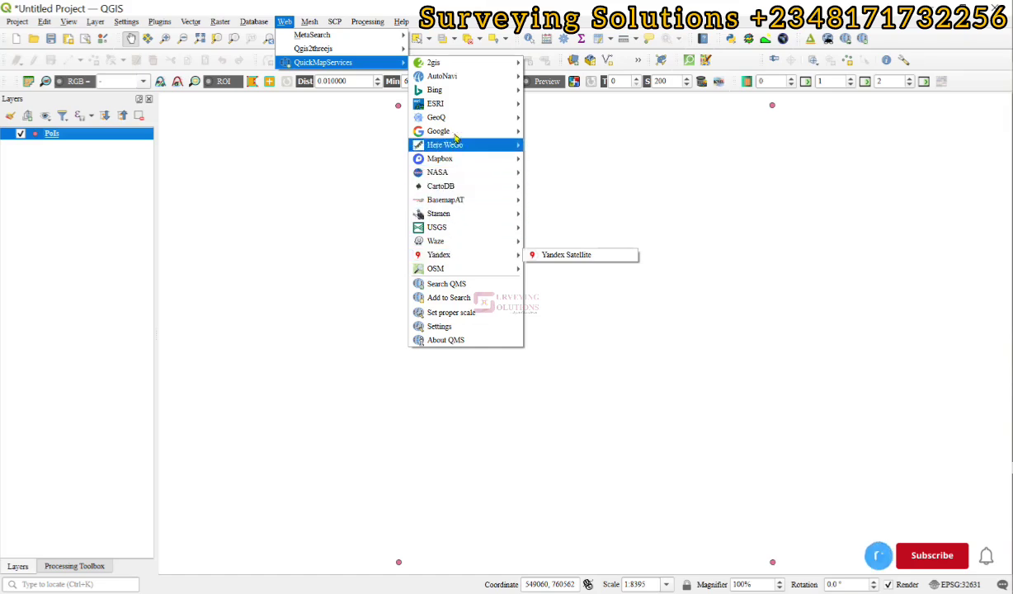
pyautogui.moveTo(455, 132)
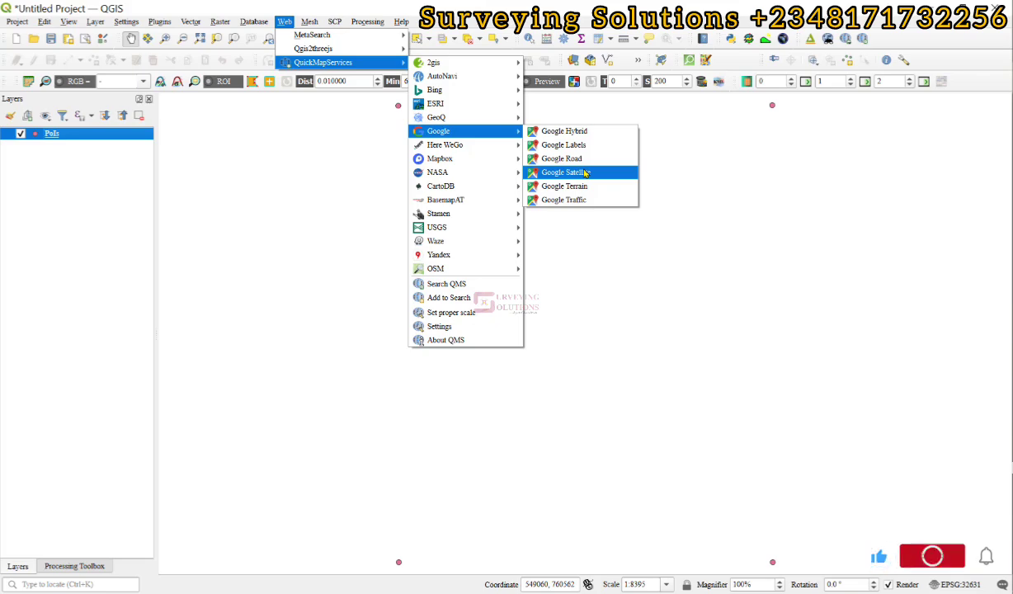
# - Add the Google Satellite basemap and zoom the map to the PoIs layer extent
pyautogui.click(584, 172)
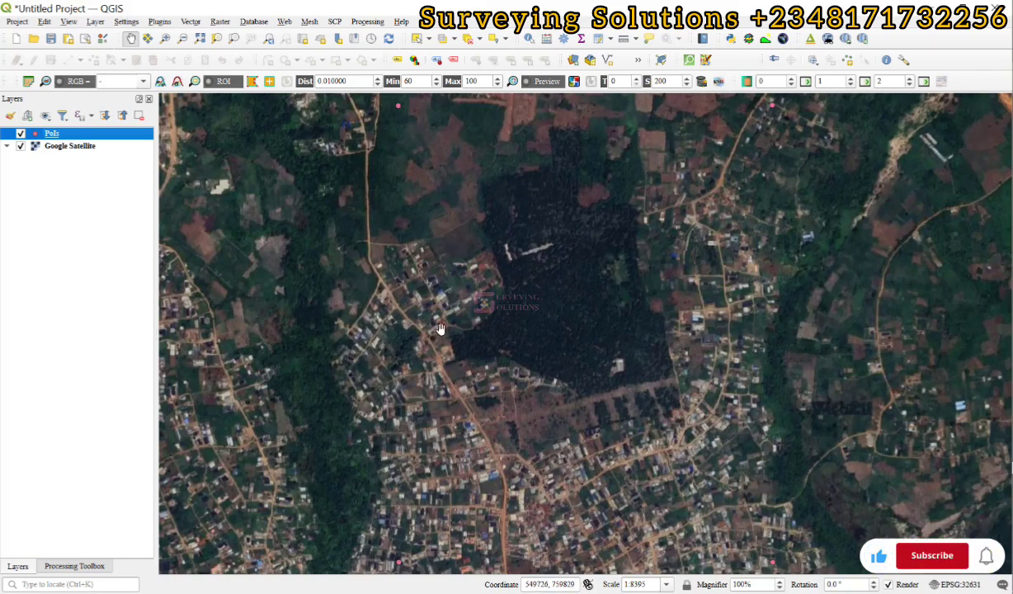
pyautogui.scroll(2, 428, 301)
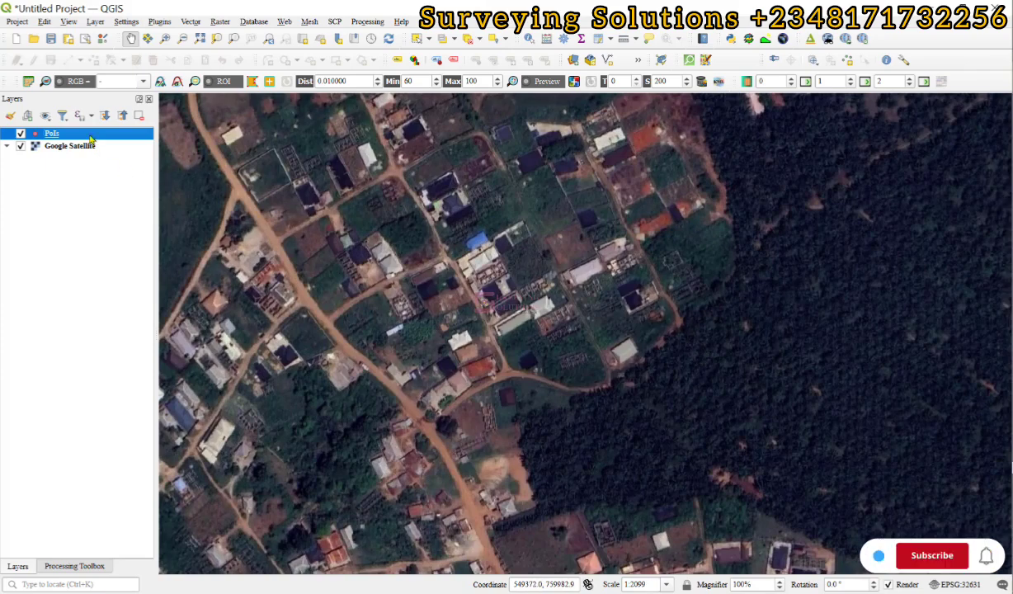
pyautogui.rightClick(91, 139)
pyautogui.click(119, 138)
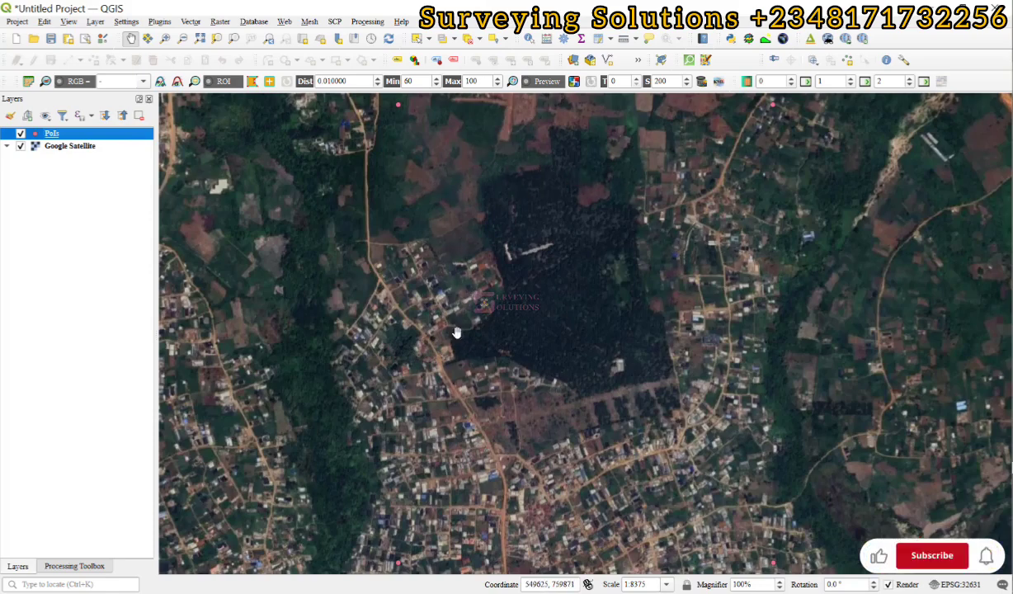
pyautogui.click(70, 147)
# - Start a Save As export of the Google Satellite layer with Create VRT turned off
pyautogui.rightClick(70, 147)
pyautogui.moveTo(165, 338)
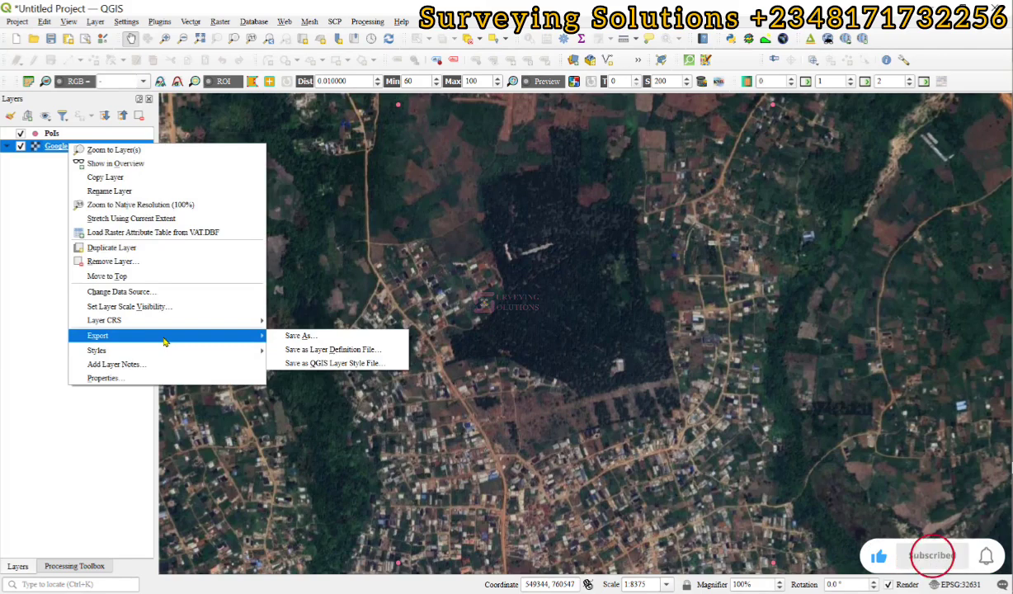
pyautogui.click(299, 336)
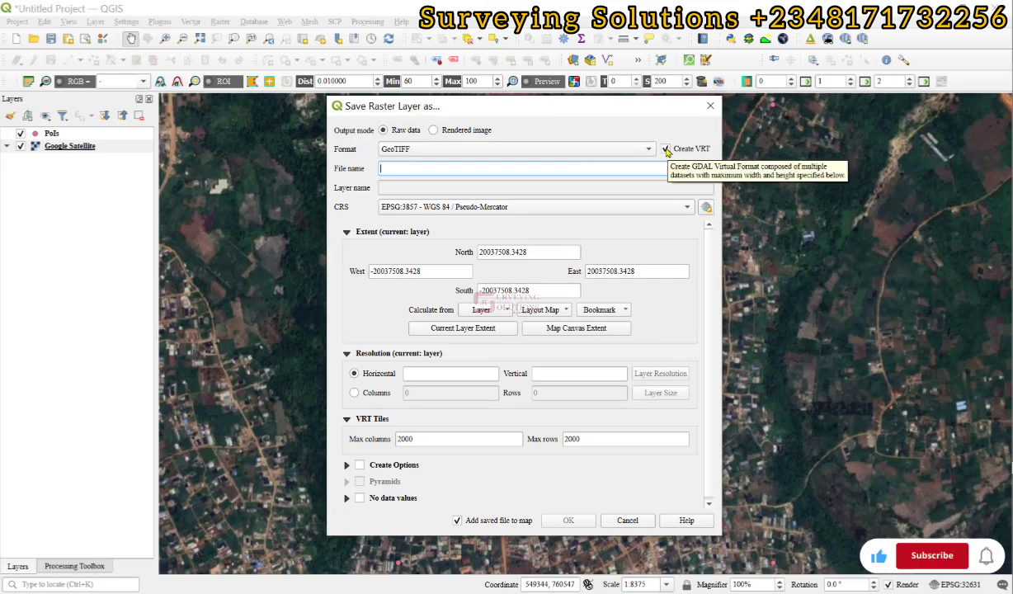
pyautogui.click(666, 149)
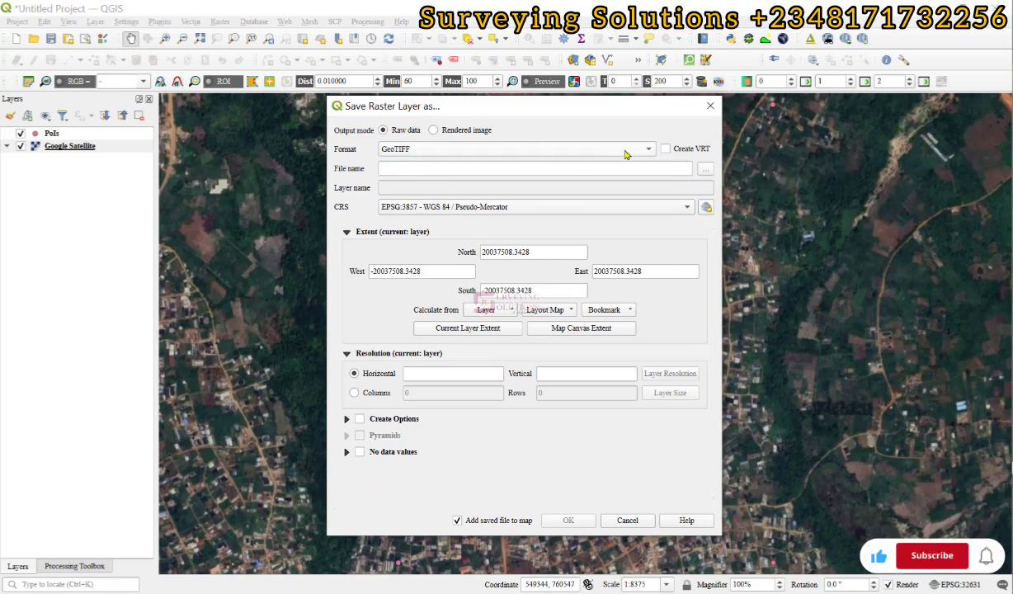
# - Set the export output to Imagery.tif in GeoTIFF format
pyautogui.click(705, 168)
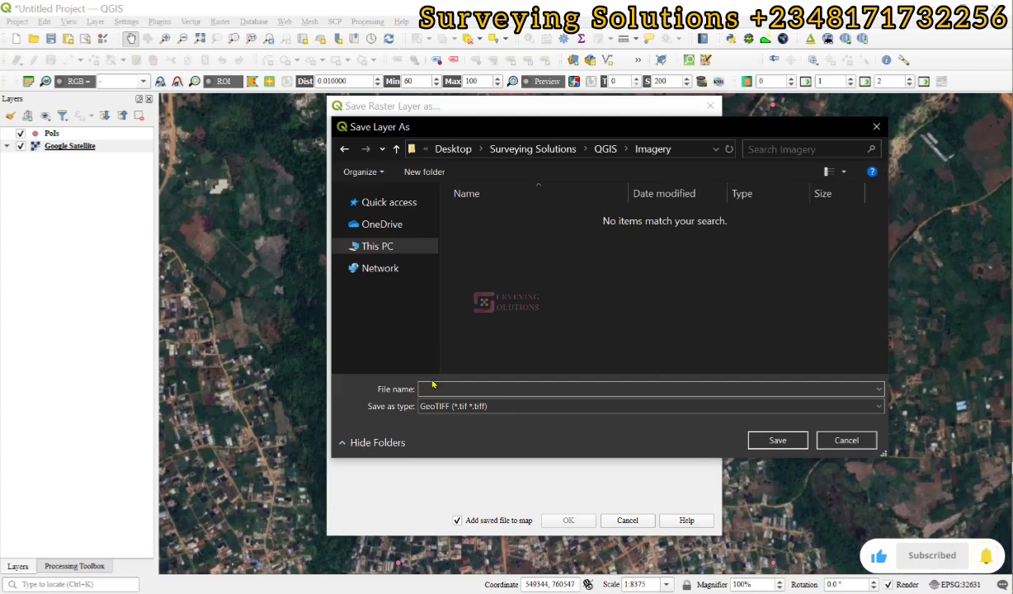
pyautogui.click(431, 386)
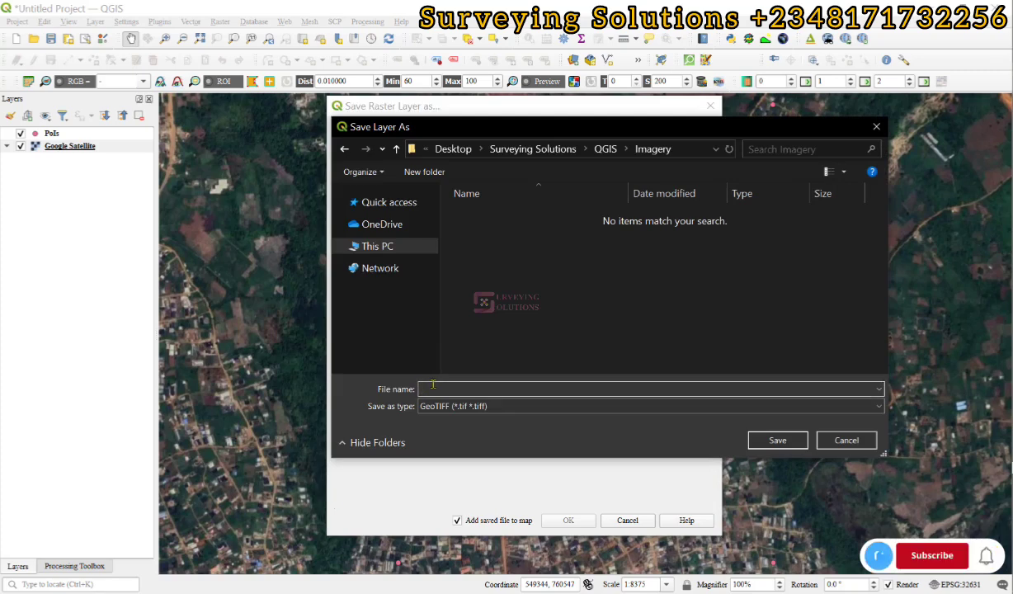
pyautogui.write('Imagery')
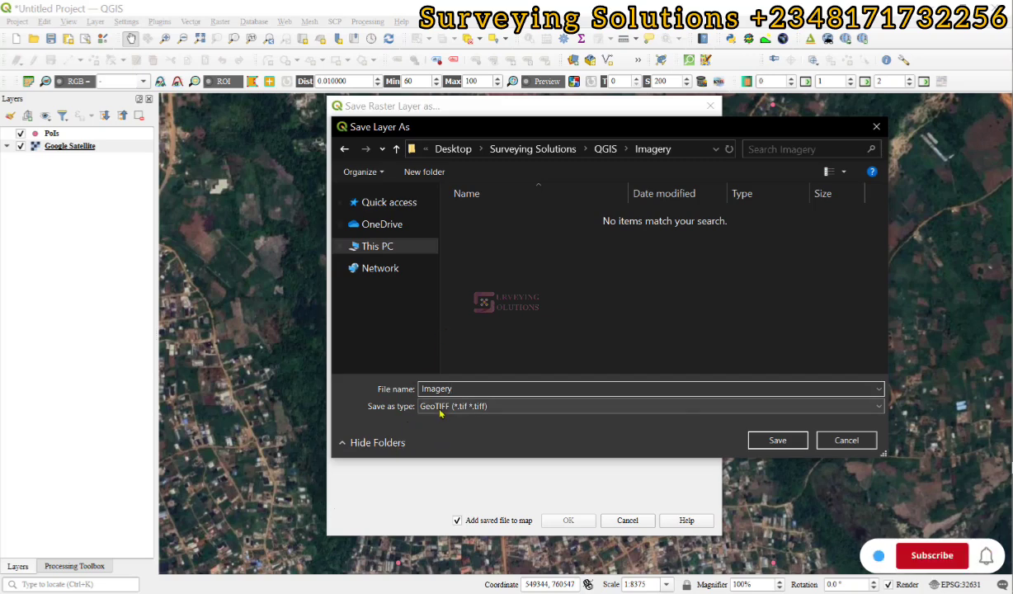
pyautogui.click(443, 406)
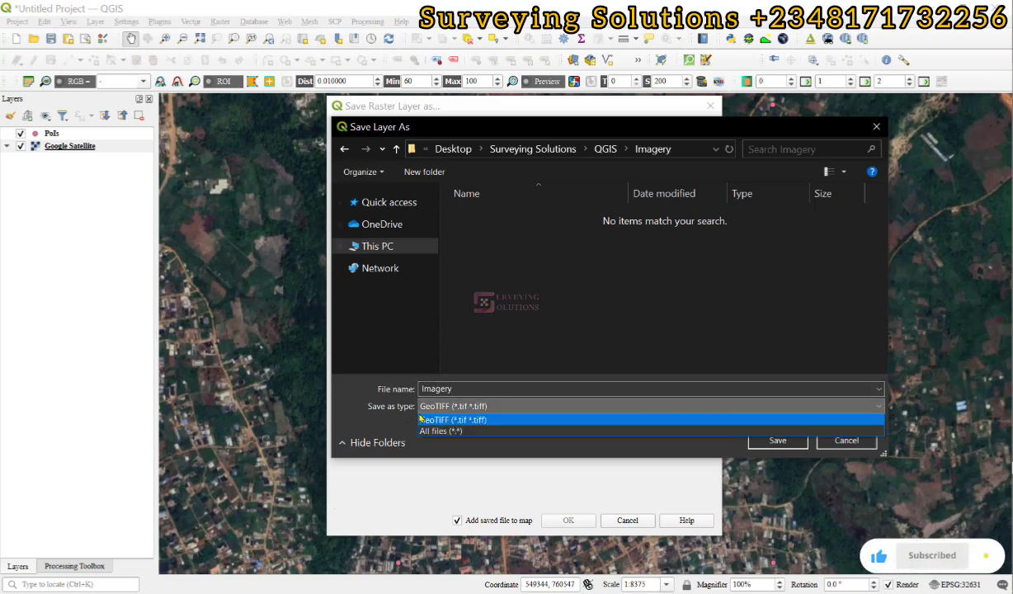
pyautogui.click(475, 409)
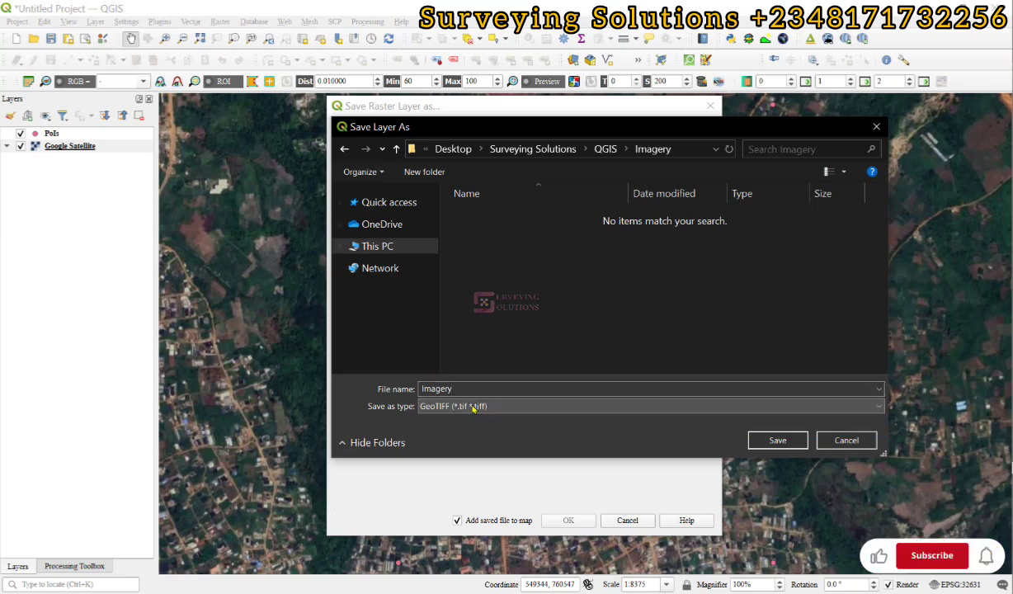
pyautogui.click(778, 440)
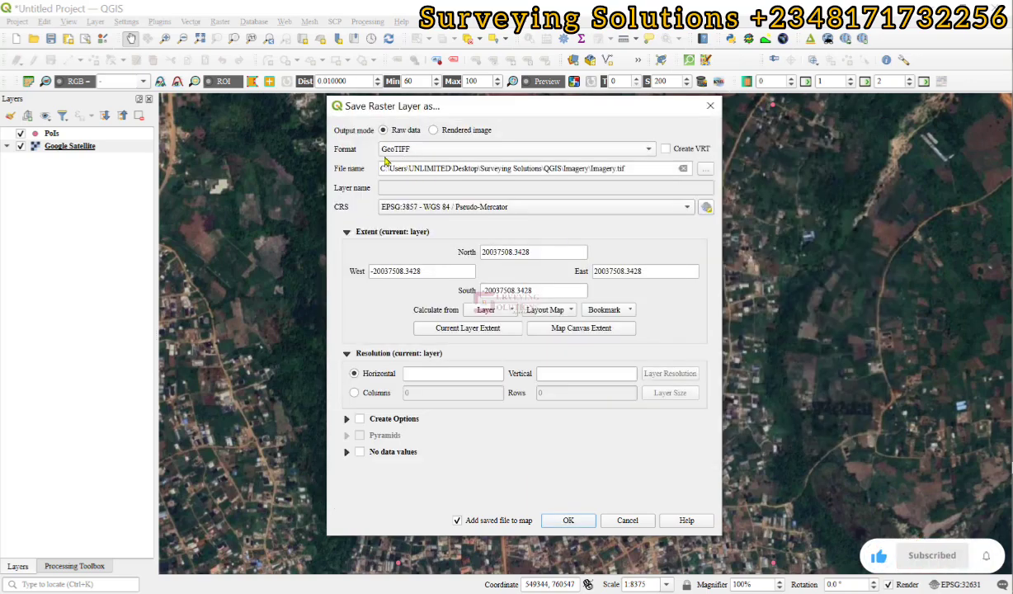
pyautogui.click(435, 158)
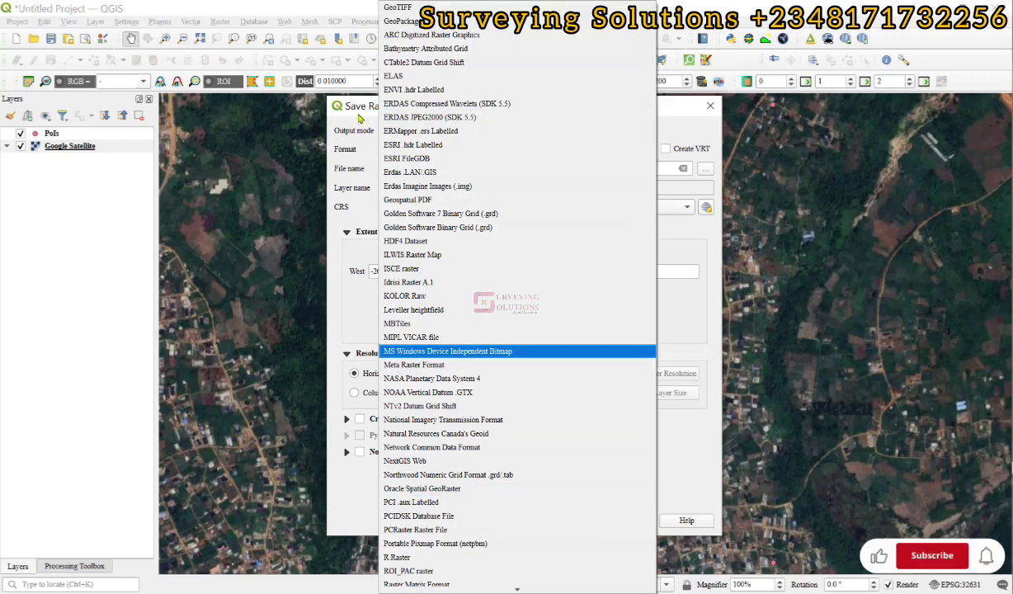
pyautogui.click(412, 8)
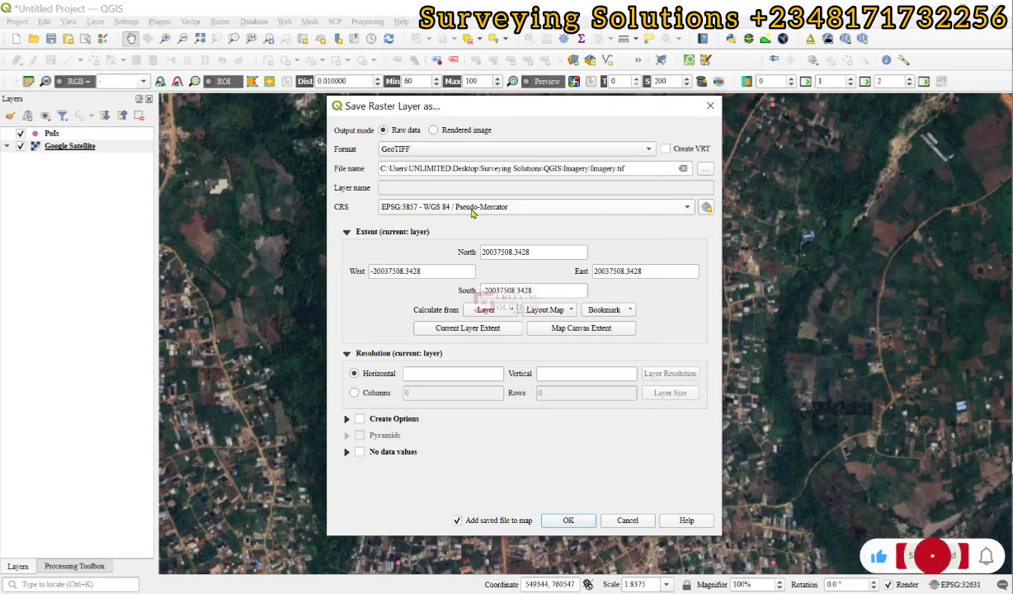
# - Change the export CRS from EPSG:3857 to EPSG:32631 – WGS 84 / UTM zone 31N
pyautogui.click(706, 208)
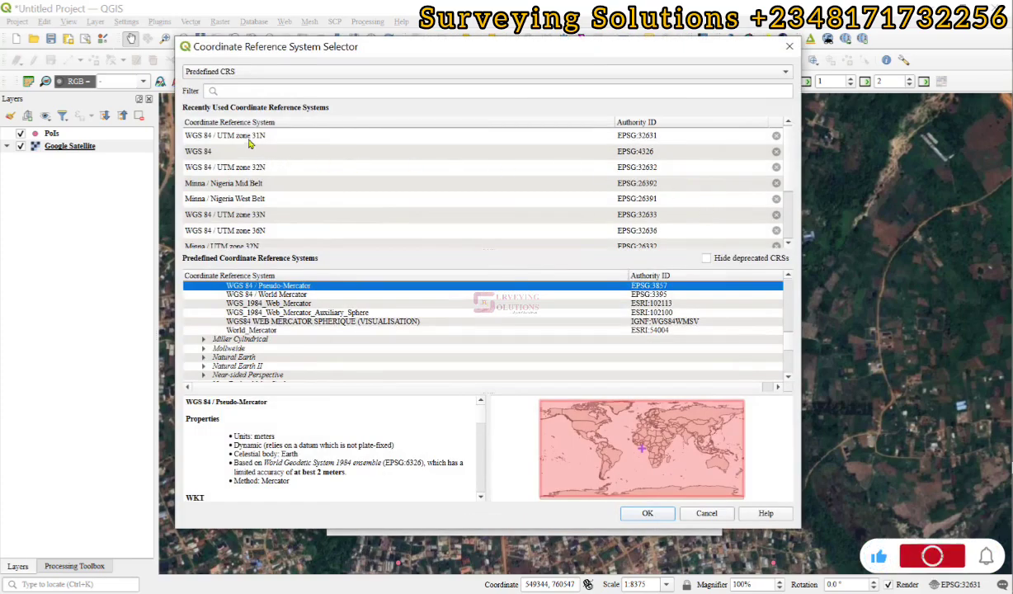
pyautogui.click(248, 139)
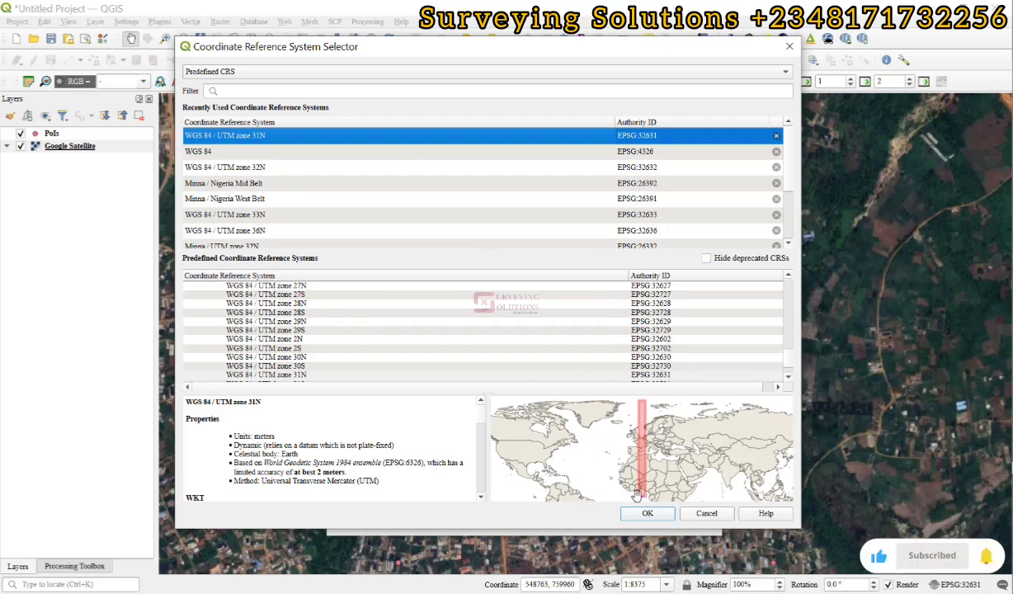
pyautogui.click(646, 514)
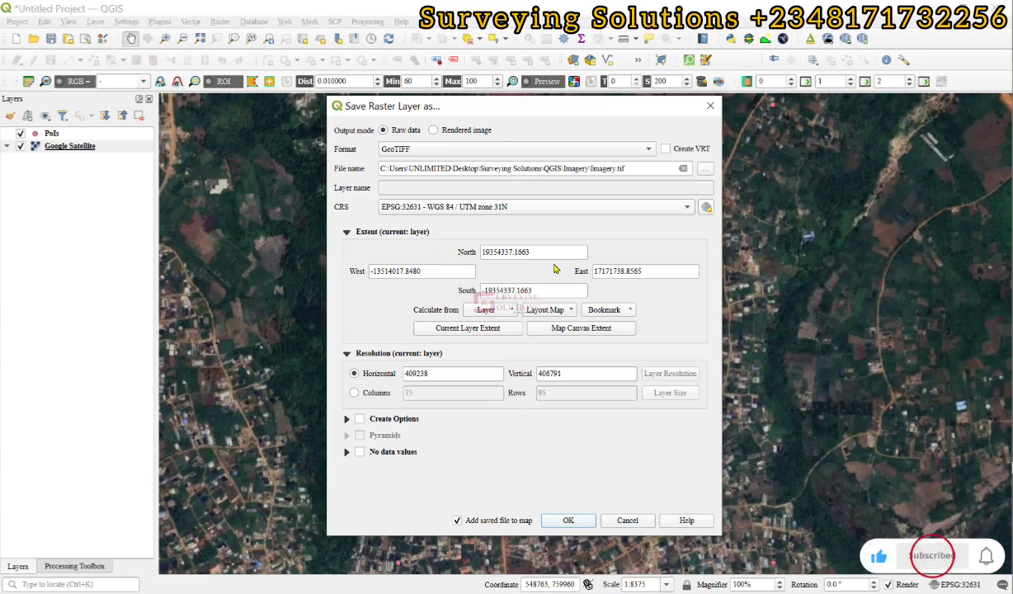
# - Calculate the export extent from the PoIs layer and check it against the map
pyautogui.click(492, 312)
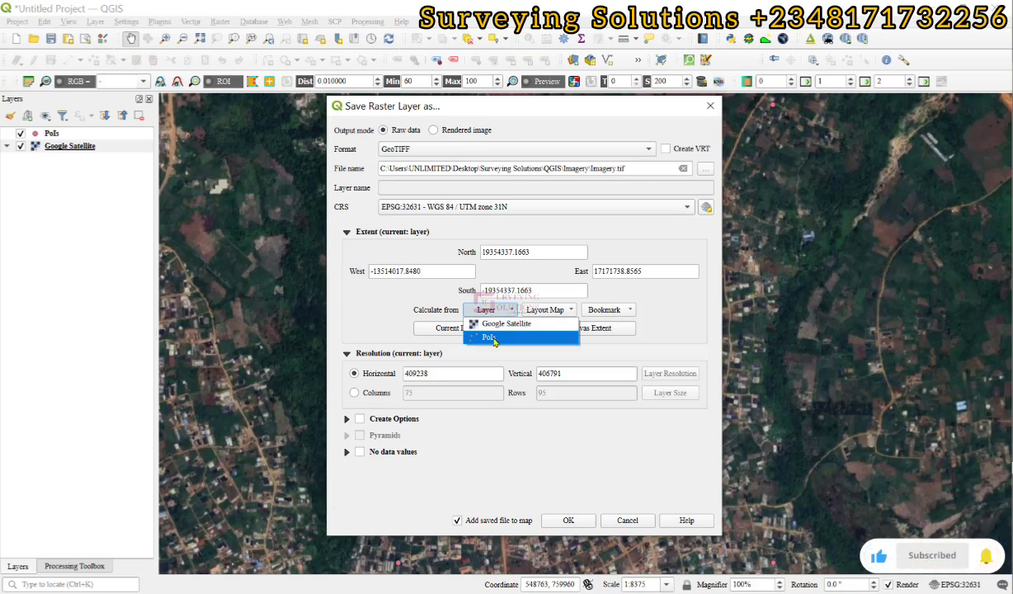
pyautogui.click(492, 338)
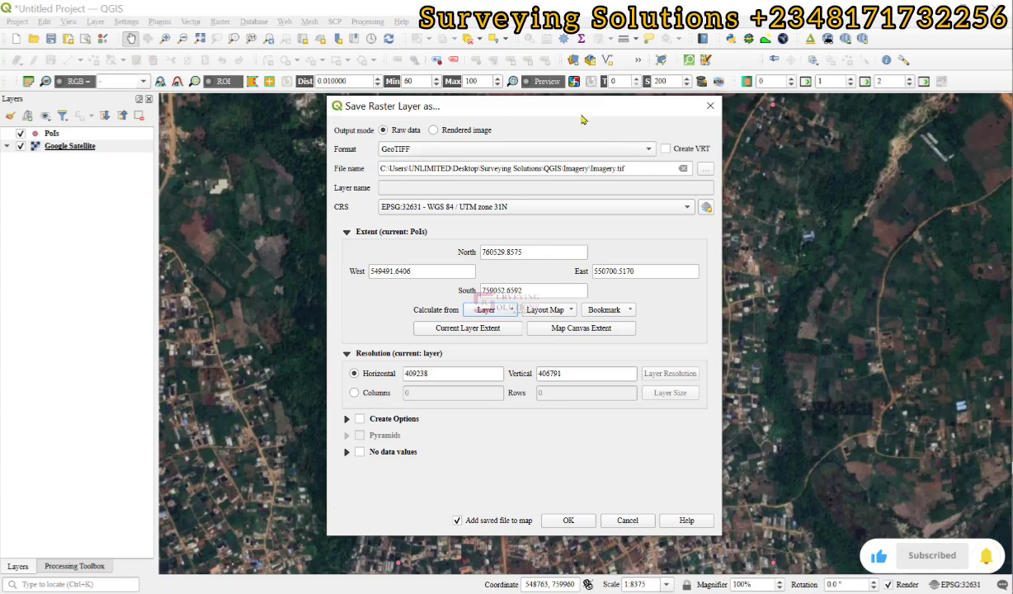
pyautogui.moveTo(509, 114); pyautogui.dragTo(251, 241)
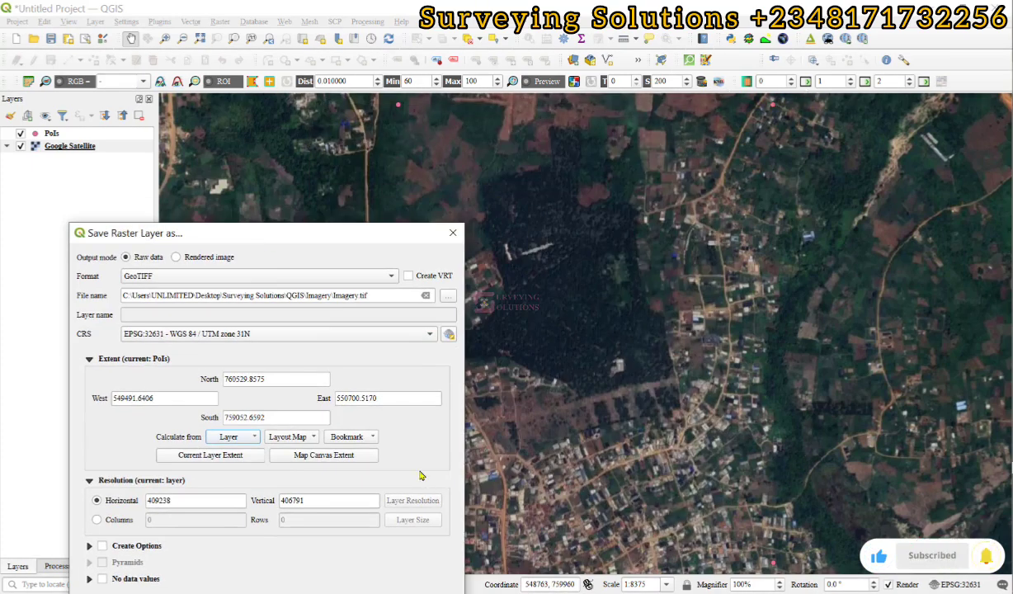
pyautogui.moveTo(277, 240); pyautogui.dragTo(563, 121)
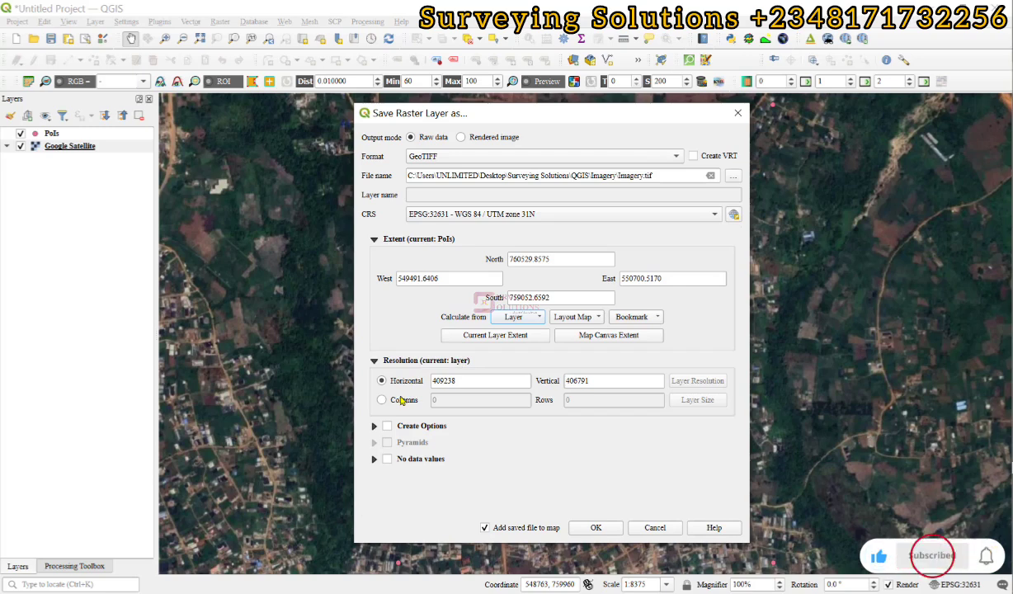
# - Set the export to 10000 columns by 10000 rows and save Imagery.tif, adding it to the map
pyautogui.click(401, 401)
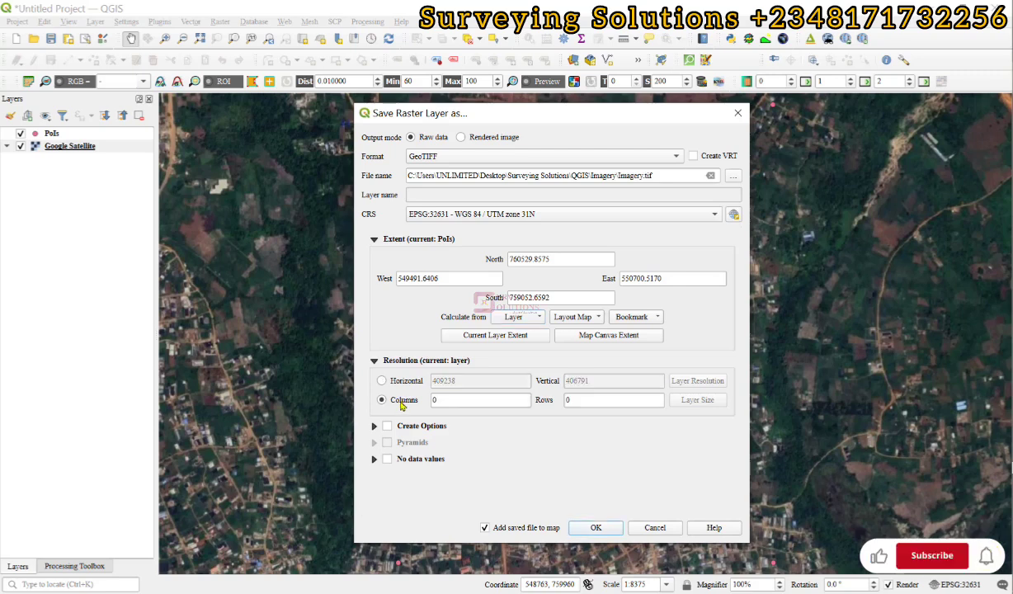
pyautogui.doubleClick(462, 401)
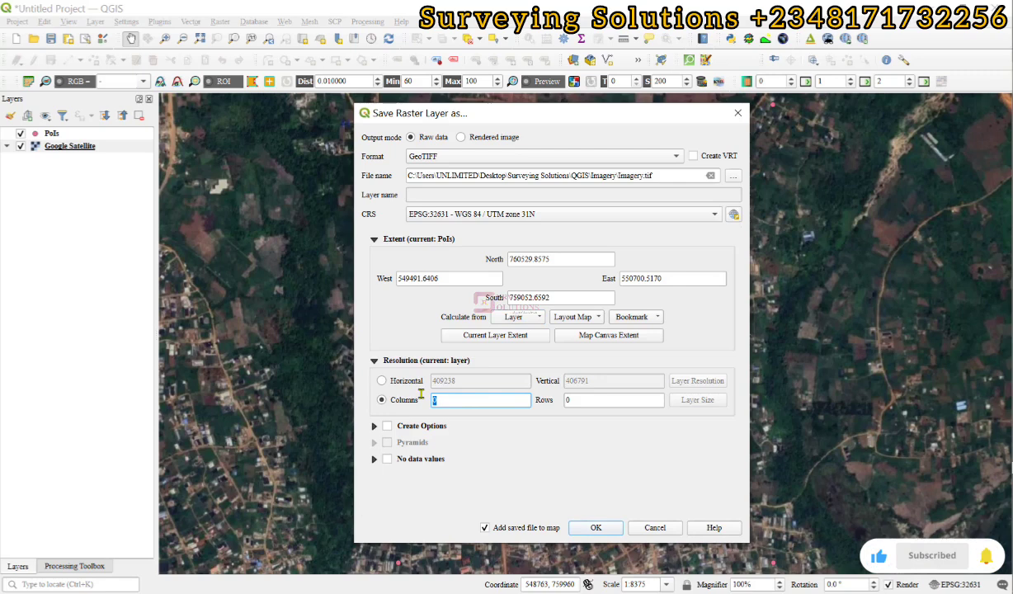
pyautogui.write('10000')
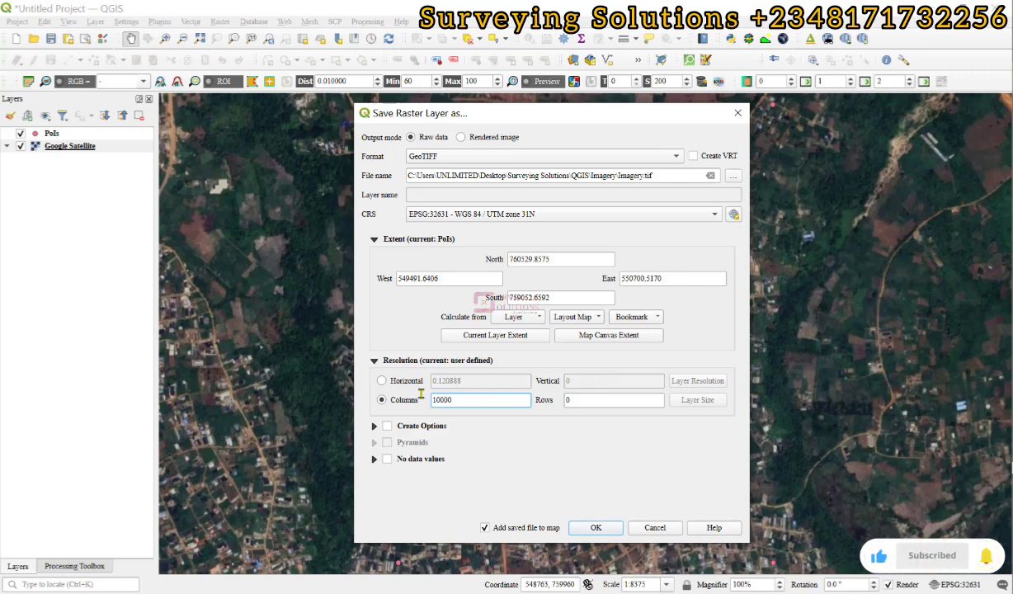
pyautogui.doubleClick(557, 399)
pyautogui.write('10000')
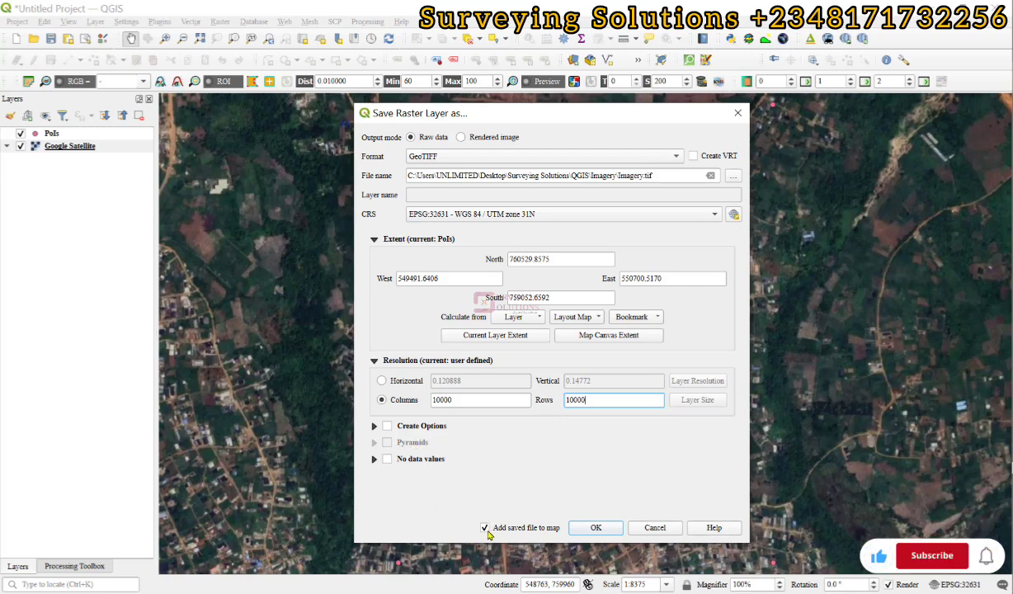
pyautogui.click(596, 528)
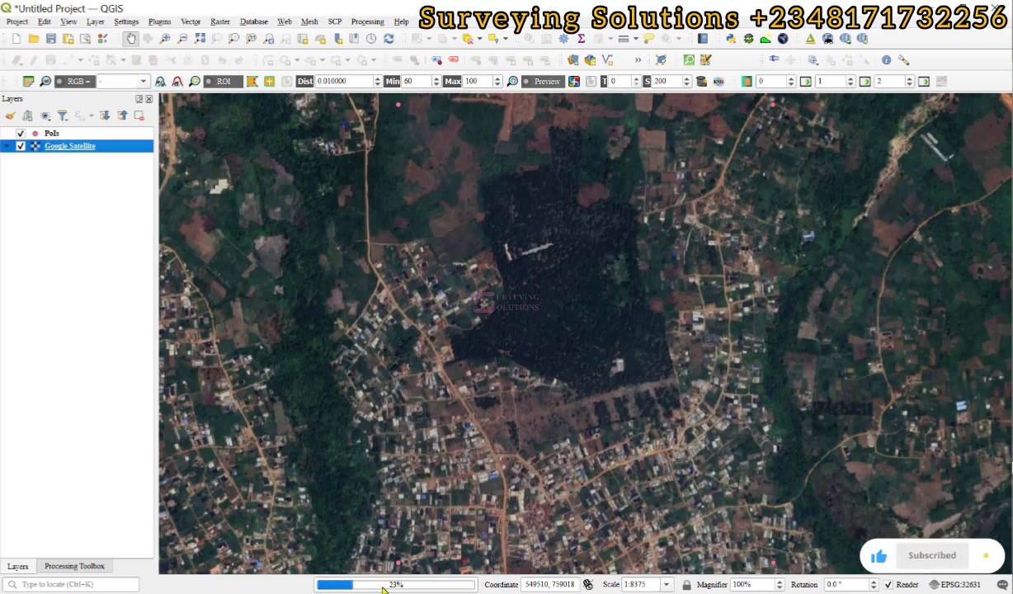
pyautogui.moveTo(383, 588)
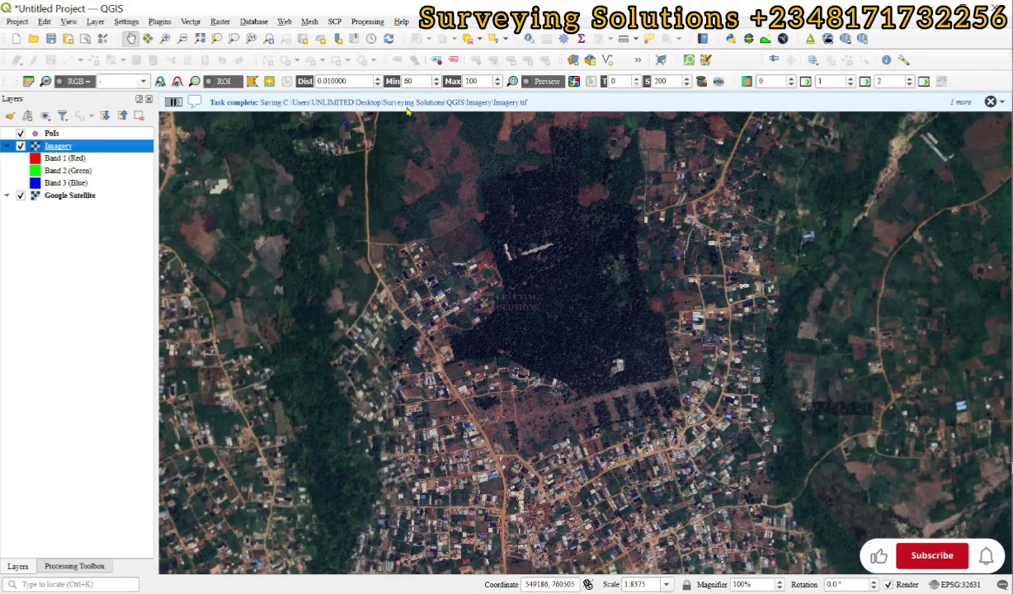
# - Switch off the Google Satellite basemap and zoom into the exported Imagery raster
pyautogui.click(21, 196)
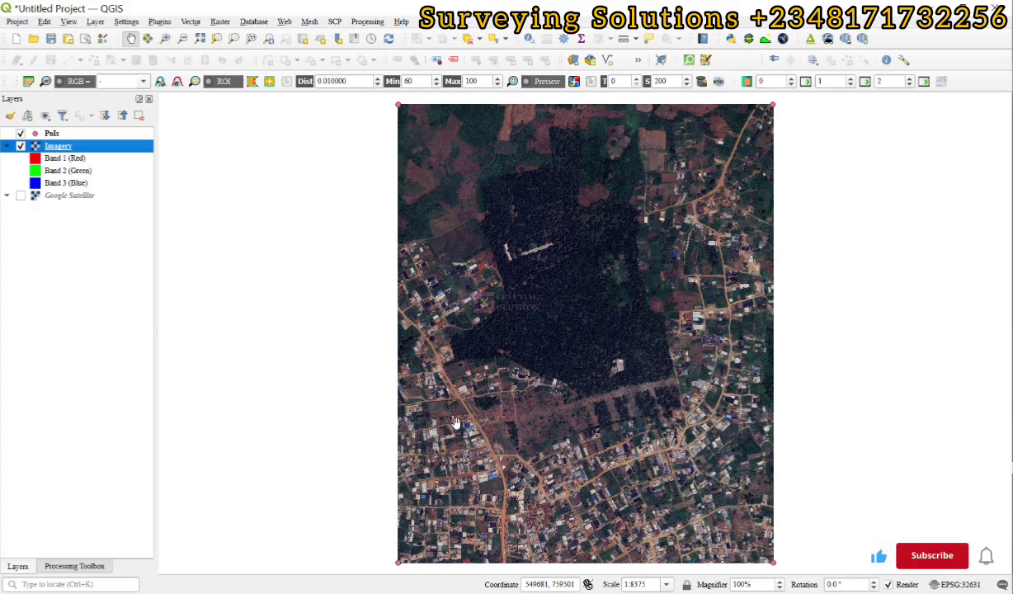
pyautogui.scroll(1, 445, 429)
pyautogui.scroll(2, 441, 386)
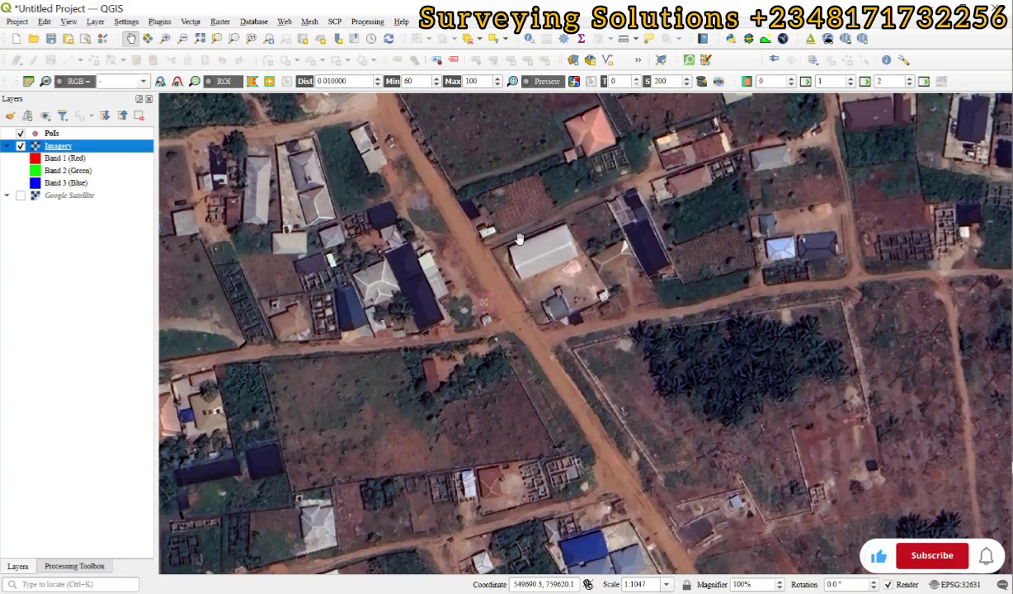
pyautogui.scroll(-3, 613, 243)
pyautogui.scroll(2, 798, 206)
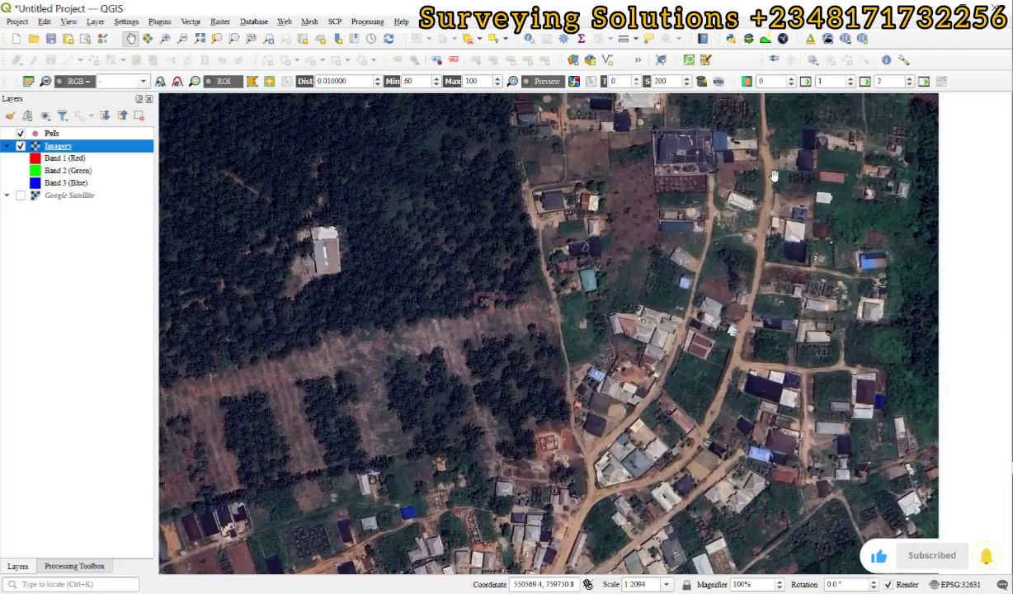
pyautogui.scroll(2, 569, 288)
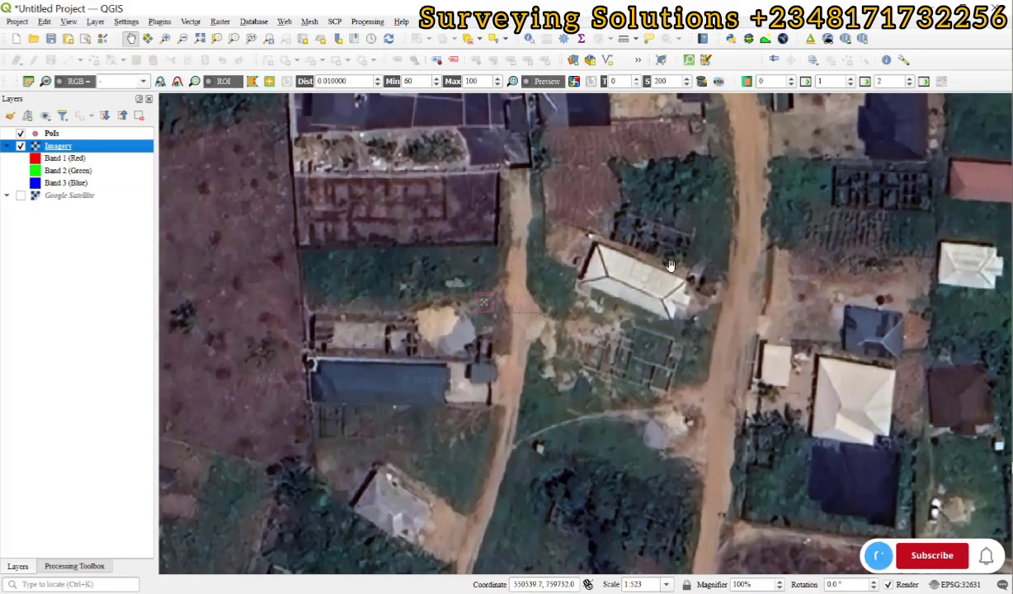
pyautogui.scroll(-1, 617, 291)
# - Pan and zoom across the Imagery raster to check its detail, then recentre on it
pyautogui.moveTo(901, 291); pyautogui.dragTo(640, 330)
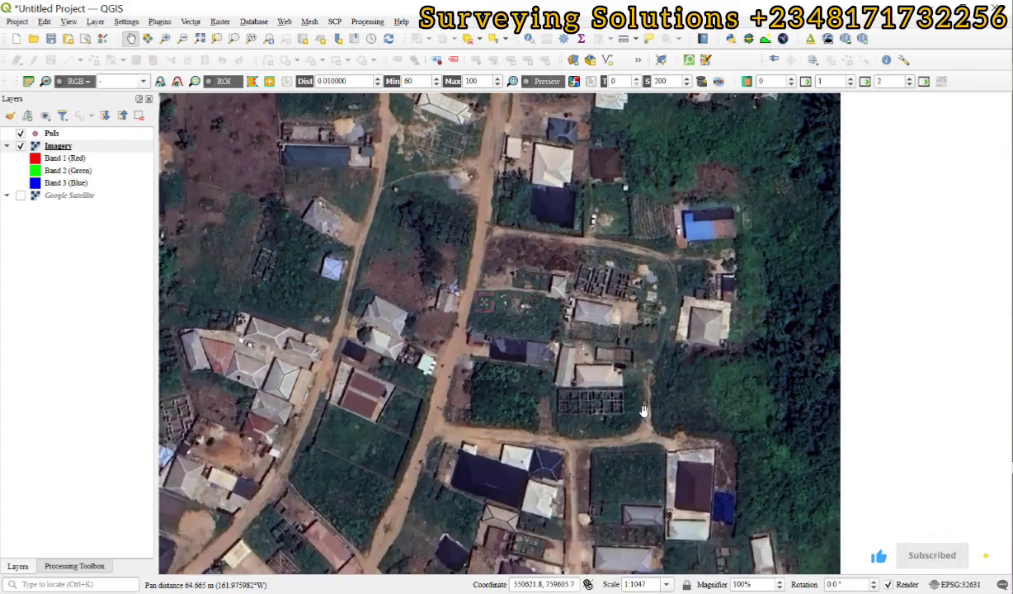
pyautogui.scroll(1, 621, 391)
pyautogui.scroll(-2, 651, 360)
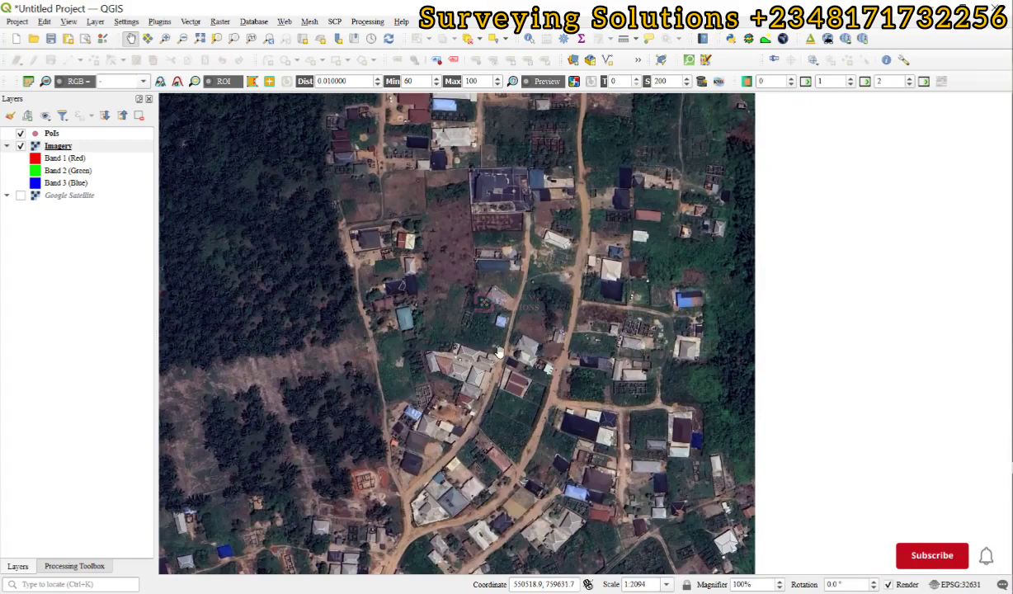
pyautogui.scroll(2, 517, 256)
pyautogui.scroll(-2, 544, 264)
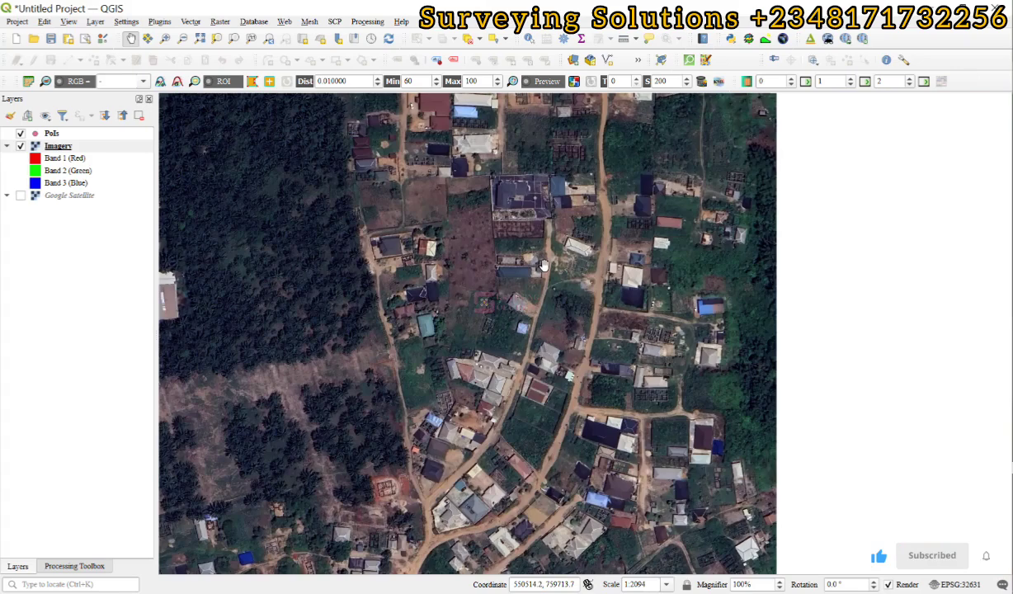
pyautogui.scroll(-1, 544, 264)
pyautogui.moveTo(409, 327); pyautogui.dragTo(611, 311)
# - Remove the Imagery layer from the project
pyautogui.click(64, 150)
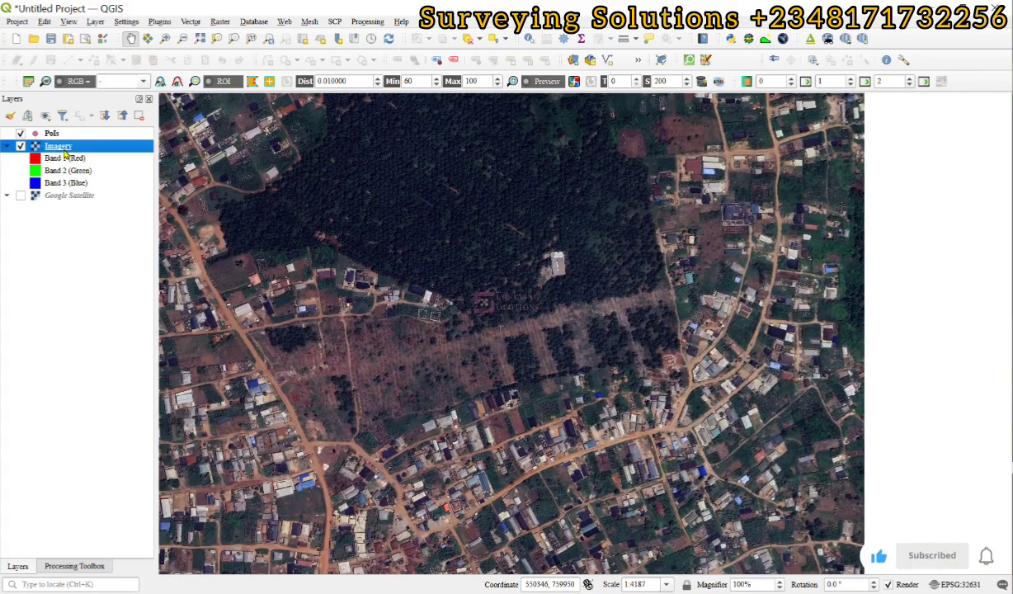
pyautogui.rightClick(64, 154)
pyautogui.click(230, 266)
pyautogui.click(468, 320)
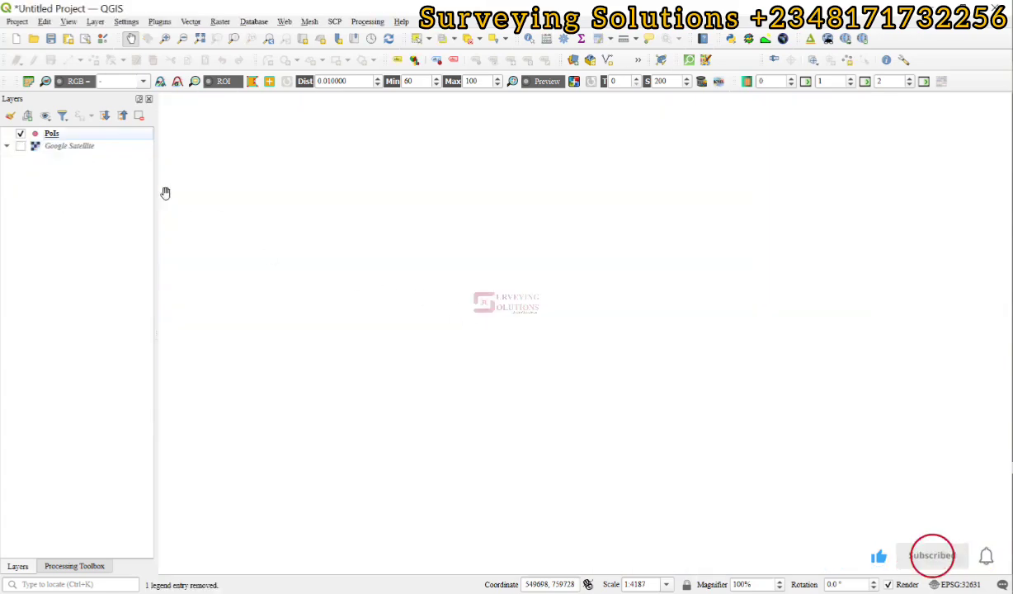
# - Add Imagery.tif from the Imagery folder back as a raster layer
pyautogui.click(95, 21)
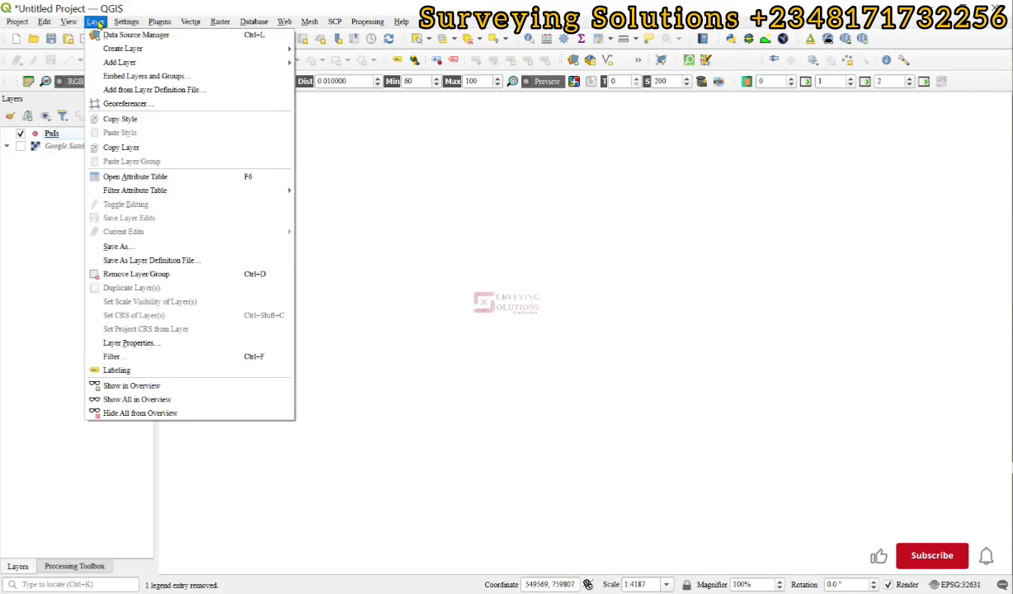
pyautogui.moveTo(120, 62)
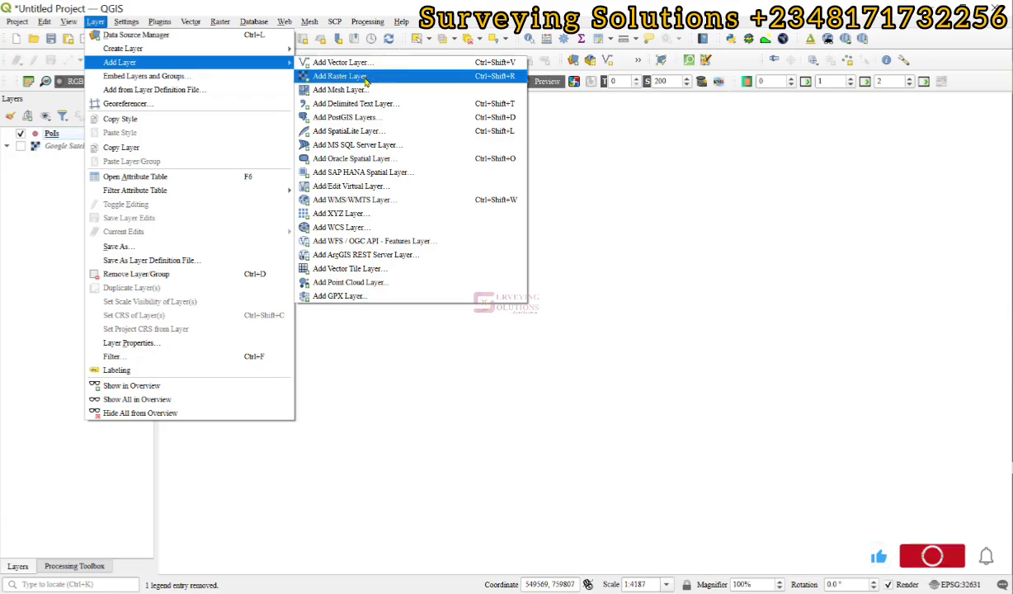
pyautogui.click(365, 77)
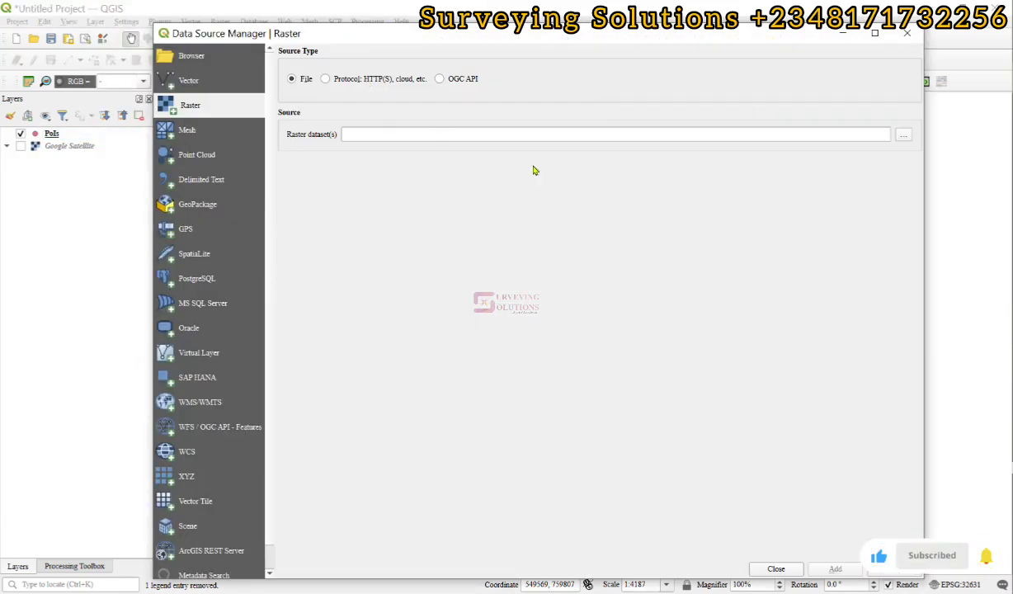
pyautogui.click(901, 136)
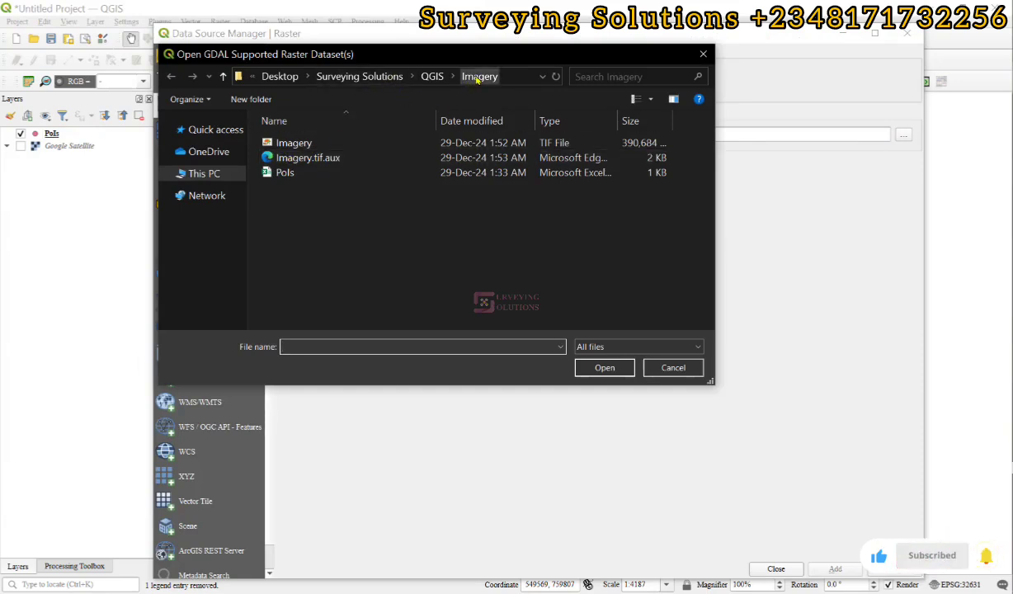
pyautogui.click(294, 144)
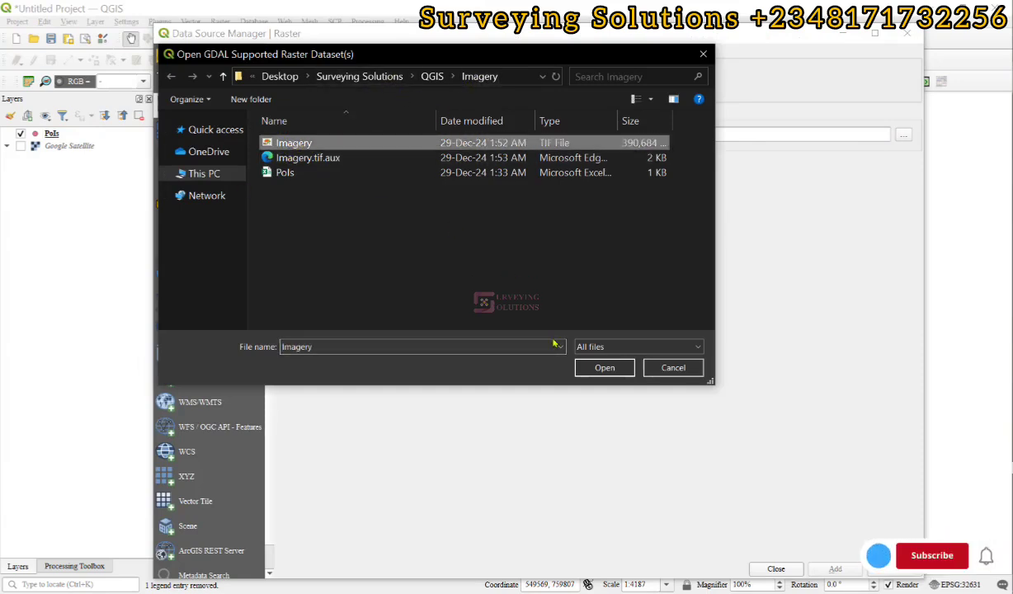
pyautogui.click(602, 368)
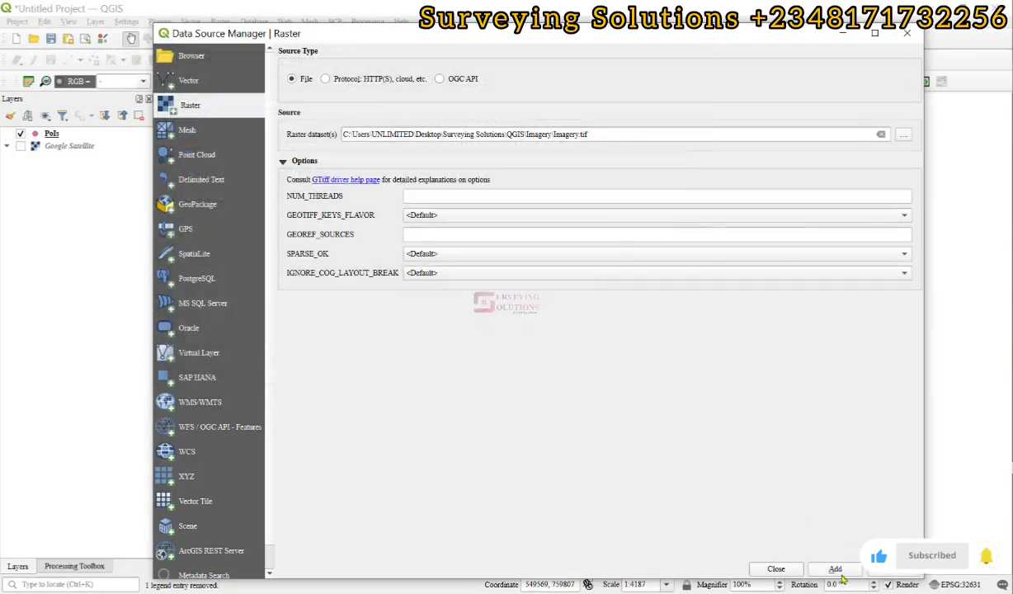
pyautogui.click(838, 569)
pyautogui.click(776, 569)
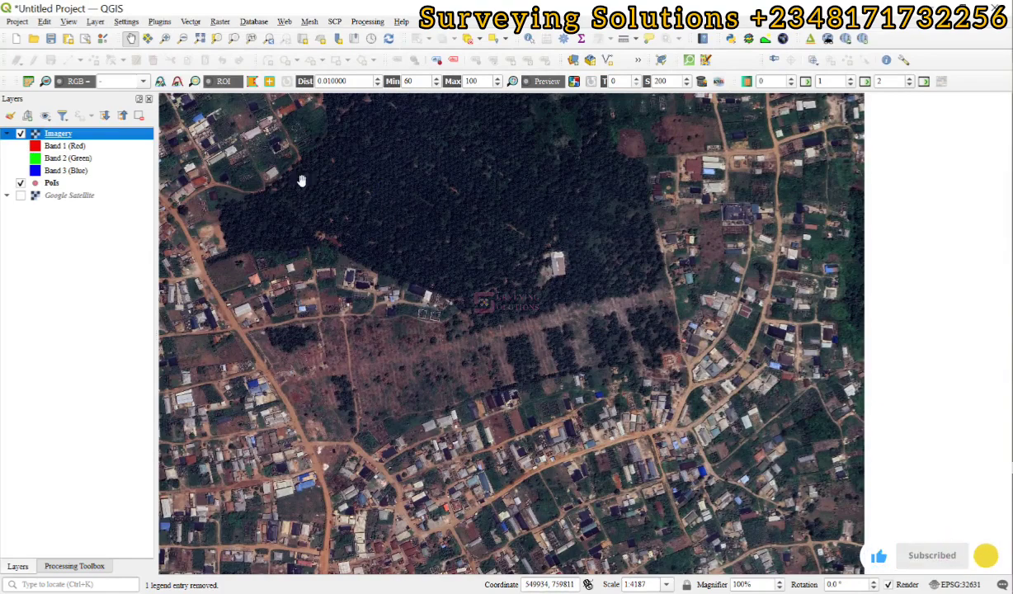
pyautogui.scroll(-1, 434, 288)
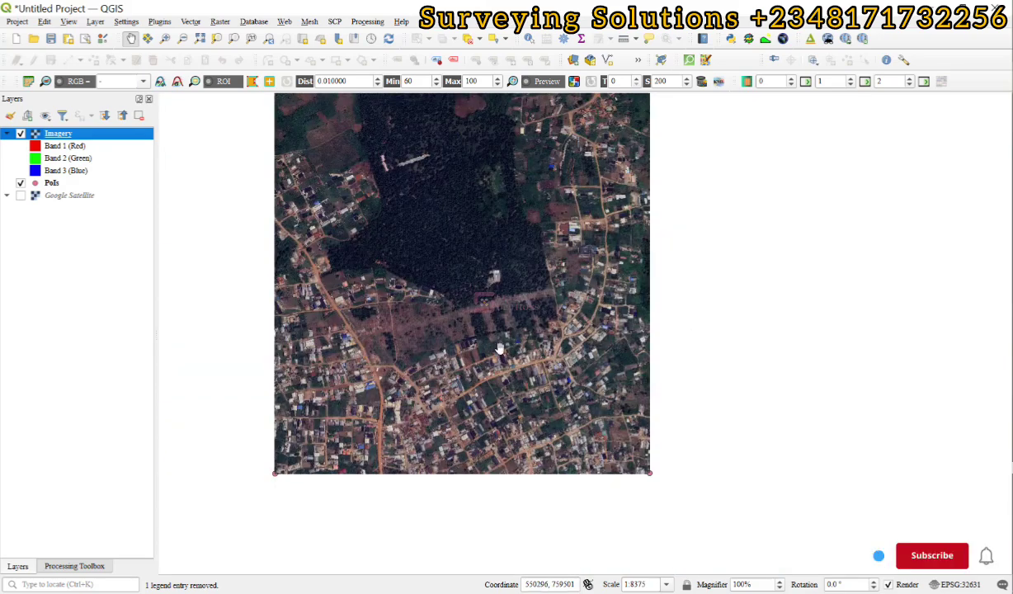
pyautogui.scroll(2, 404, 398)
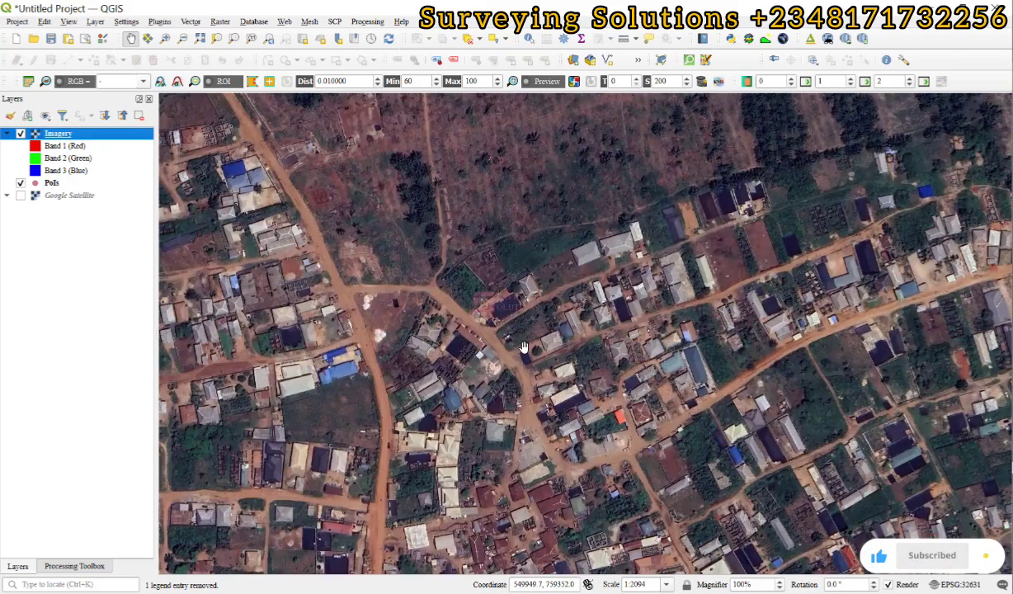
pyautogui.scroll(-1, 523, 347)
pyautogui.moveTo(589, 466); pyautogui.dragTo(588, 362)
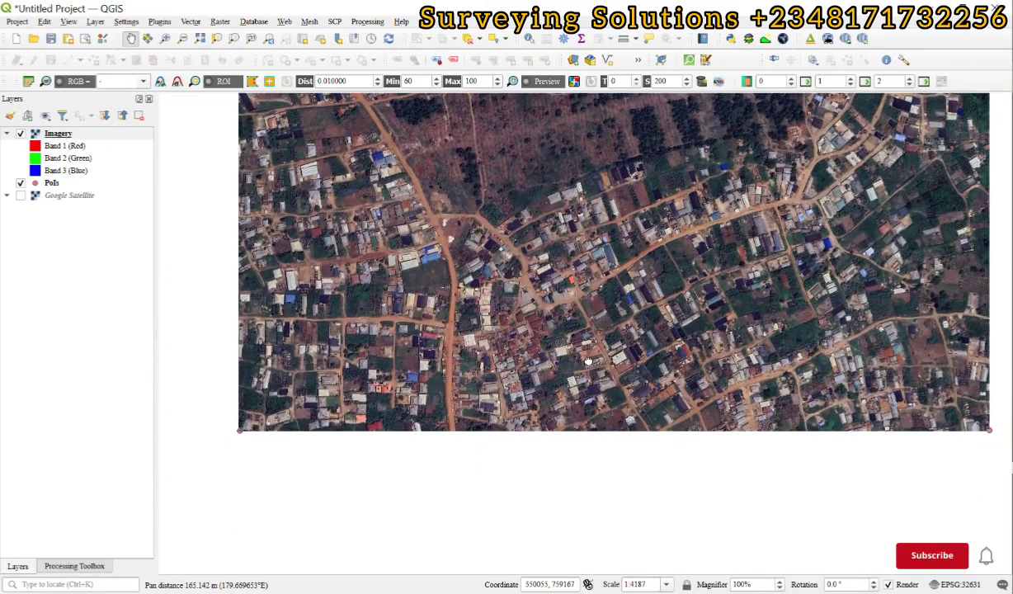
pyautogui.scroll(2, 561, 306)
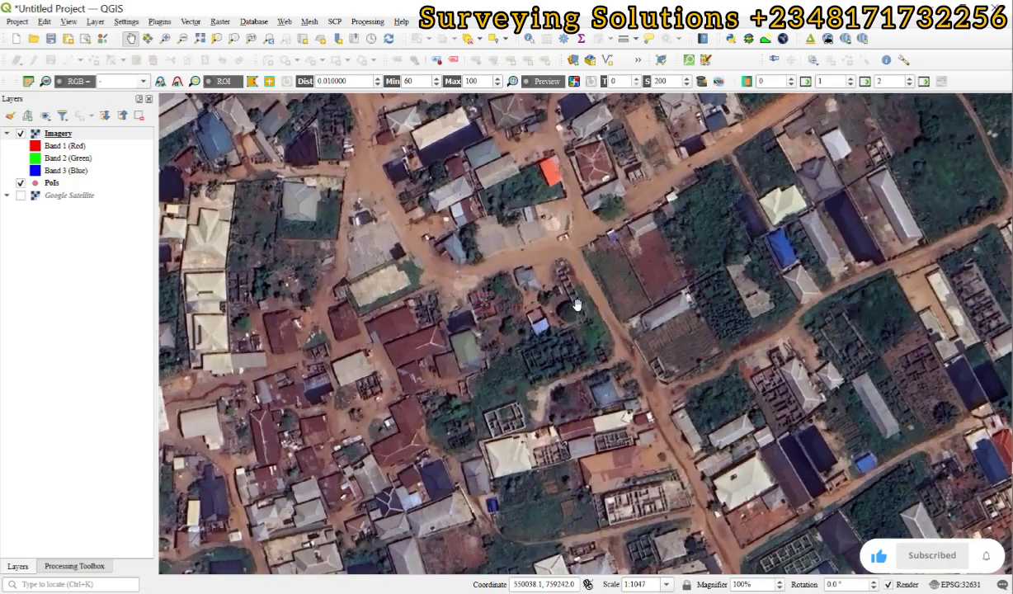
pyautogui.scroll(-1, 578, 305)
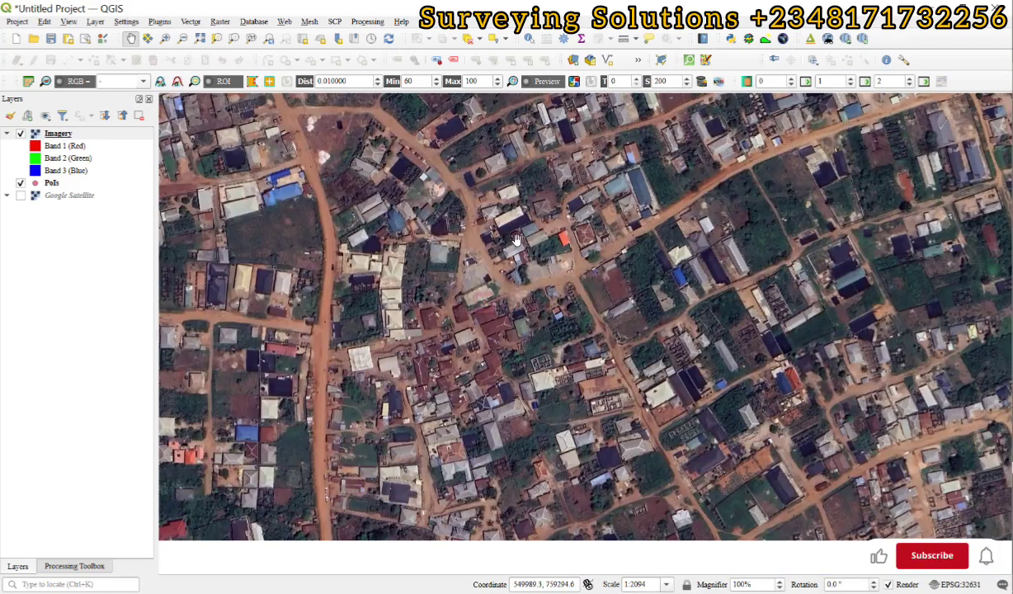